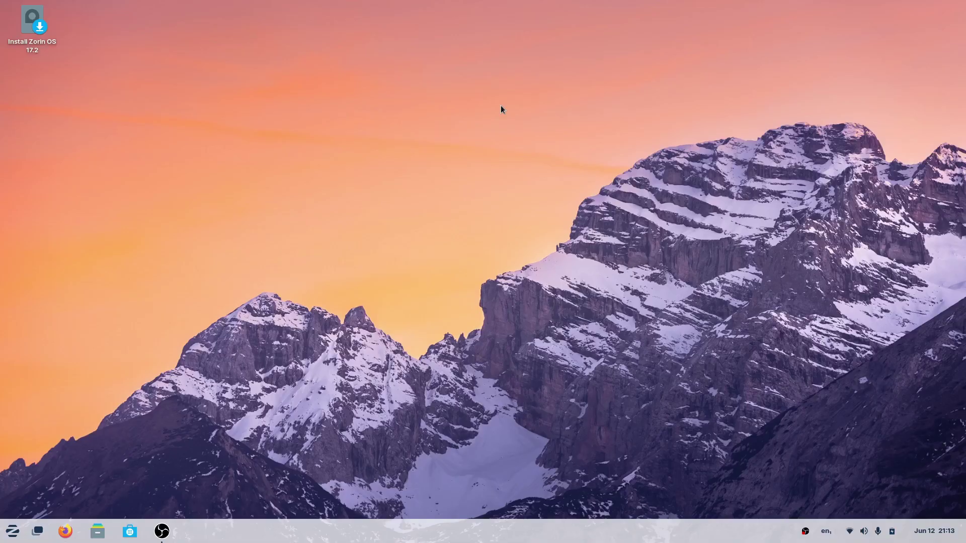
Launch Terminal, run terminal-parrot, and move the window to the desktop's upper left.
key(super)
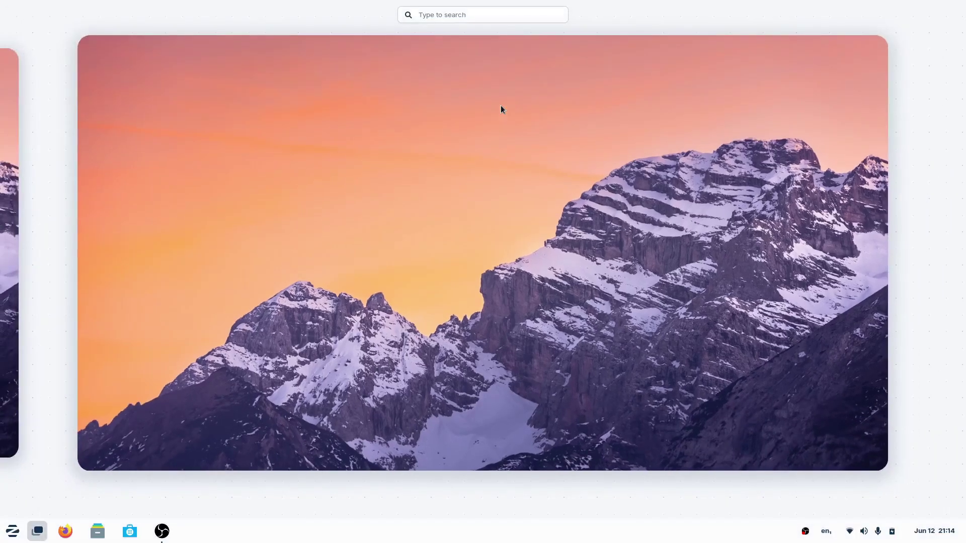
text(ter)
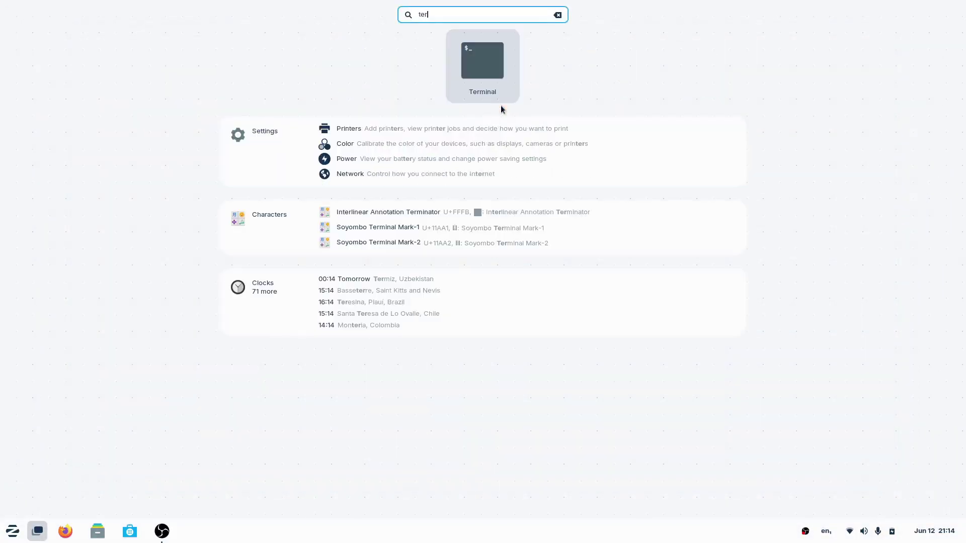
key(Return)
text(terminal-parrot)
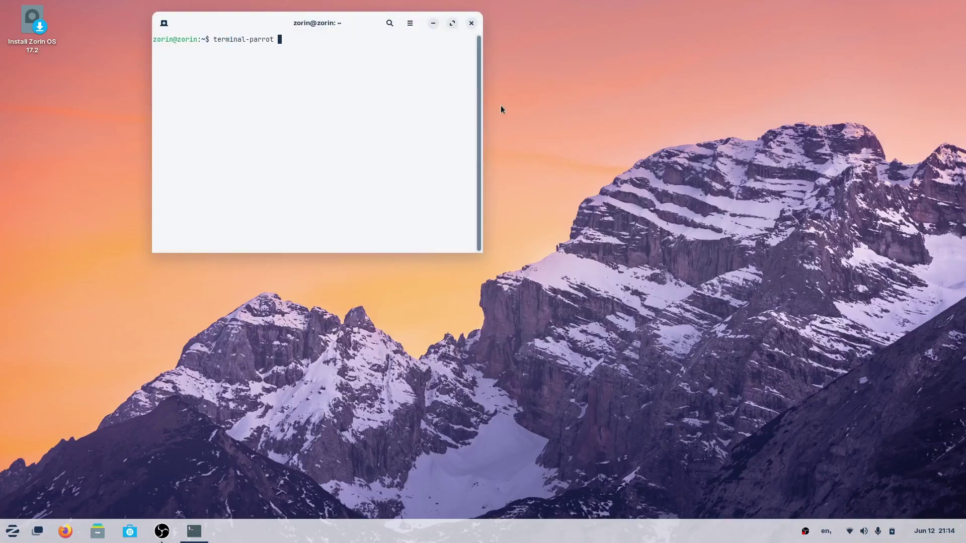
key(Return)
drag(265, 23, 166, 83)
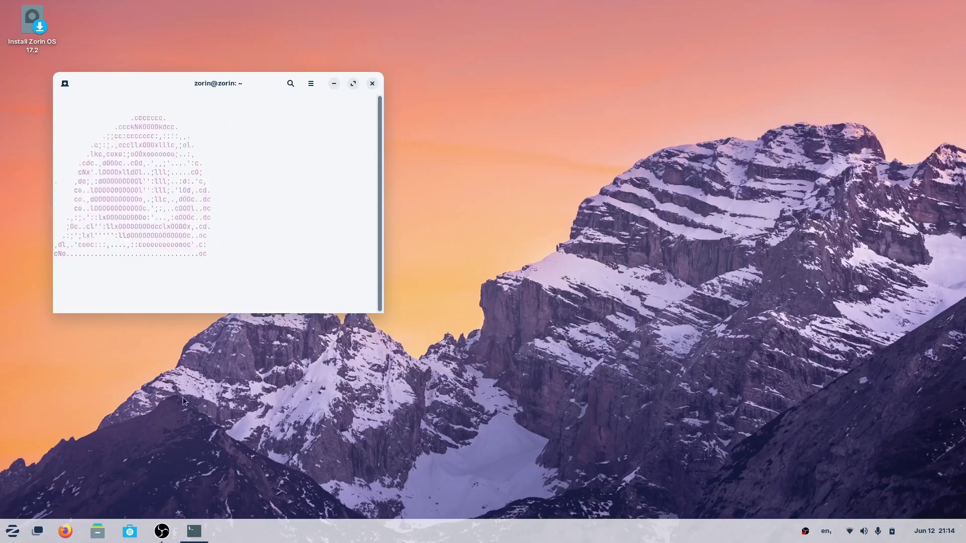
Turn Dark Mode on in the quick-settings panel, comparing it briefly with light mode.
click(12, 531)
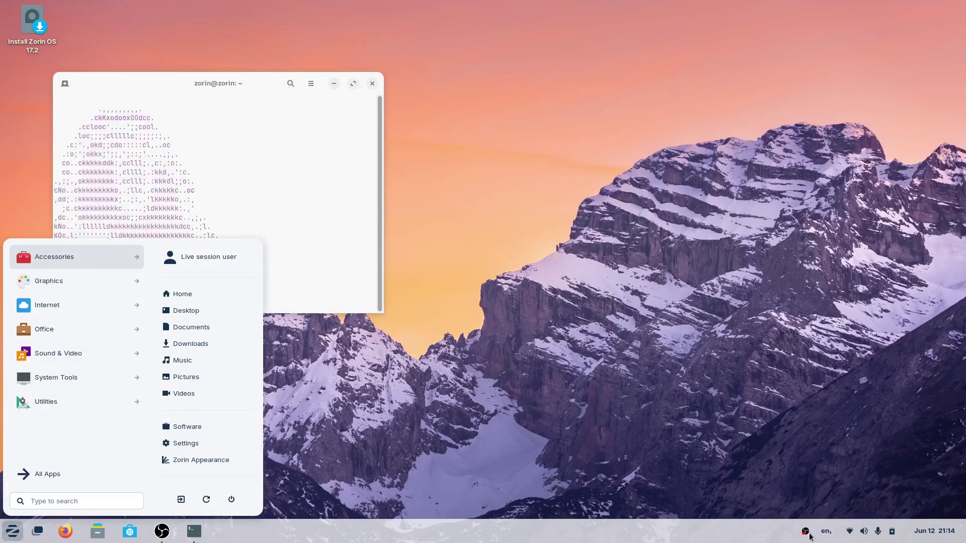
click(854, 532)
click(855, 530)
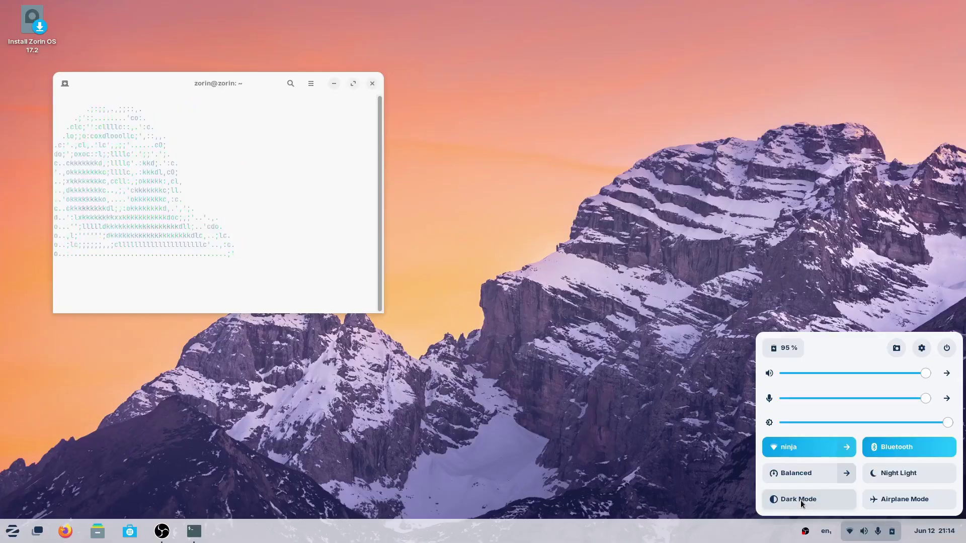
click(801, 500)
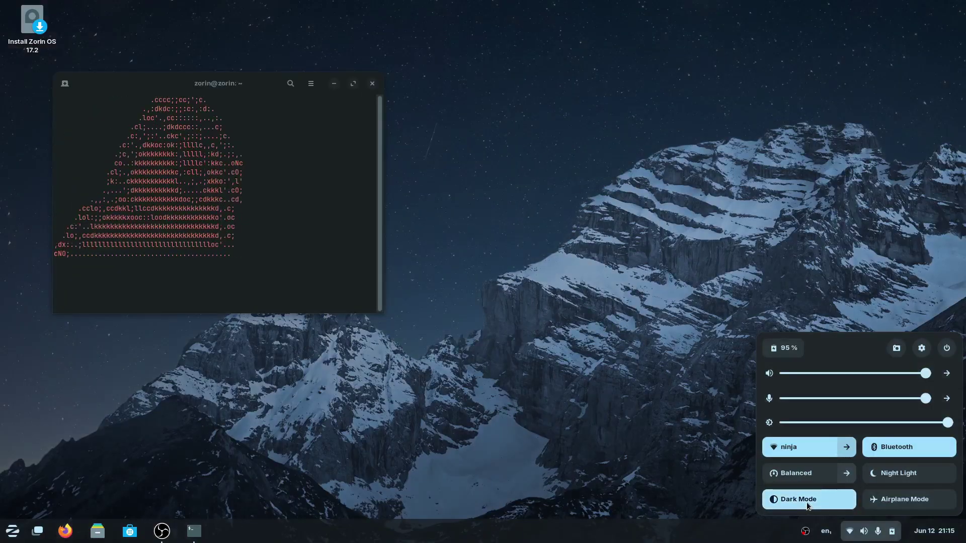
click(807, 502)
click(807, 502)
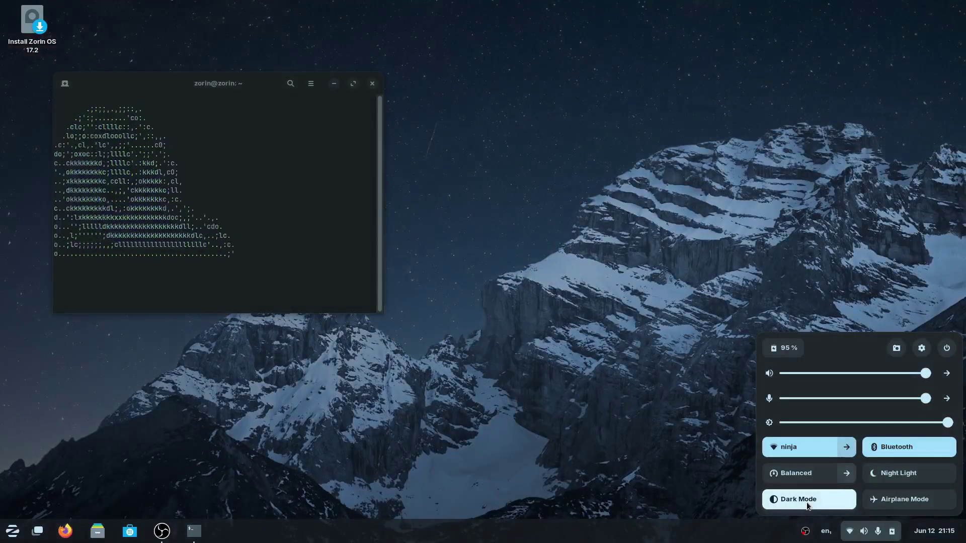
click(532, 116)
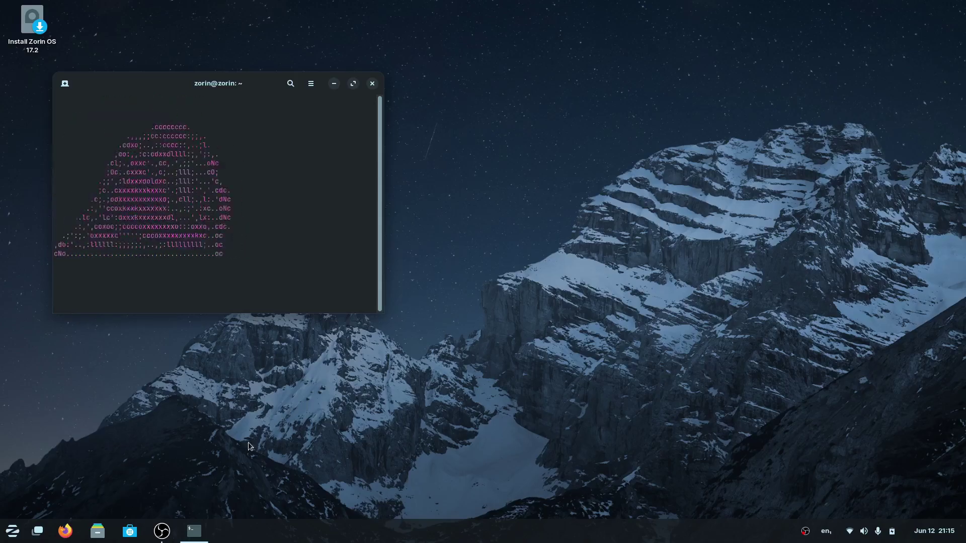
Open Zorin Appearance and preview the taskbar-with-window-titles and centred-dock layouts.
click(13, 530)
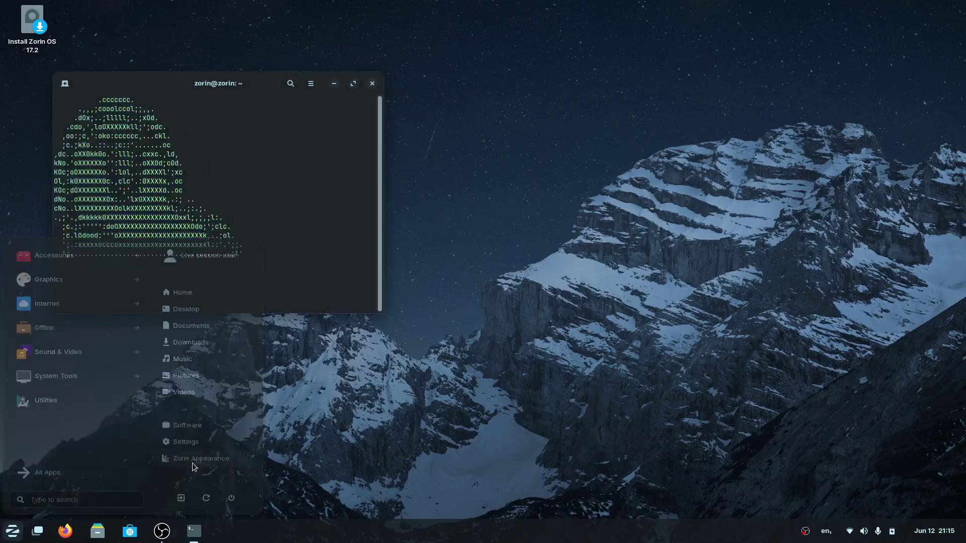
click(194, 466)
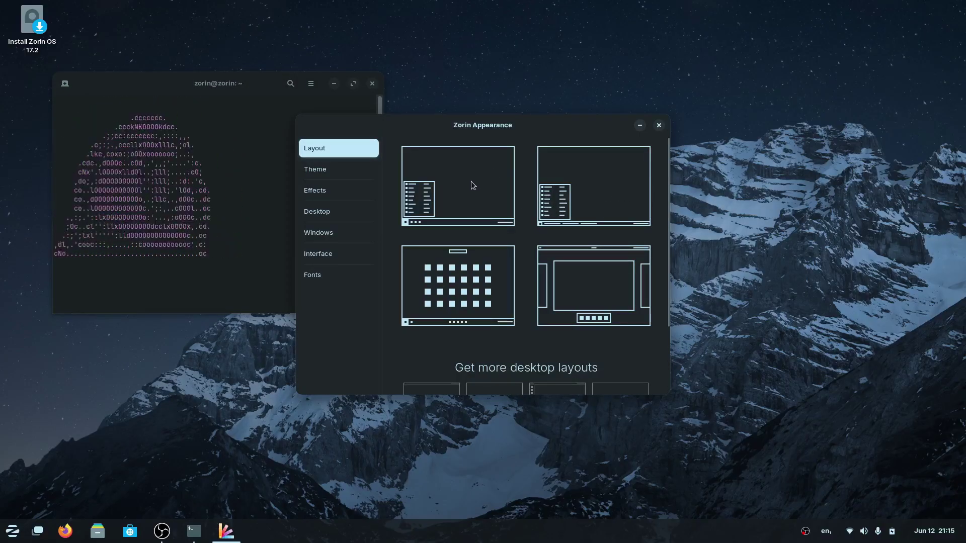
click(580, 199)
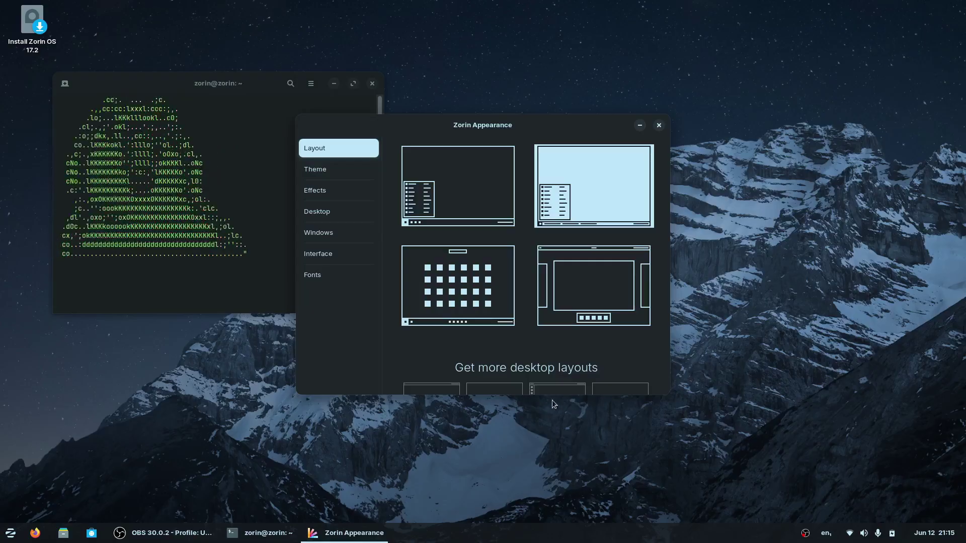
click(449, 302)
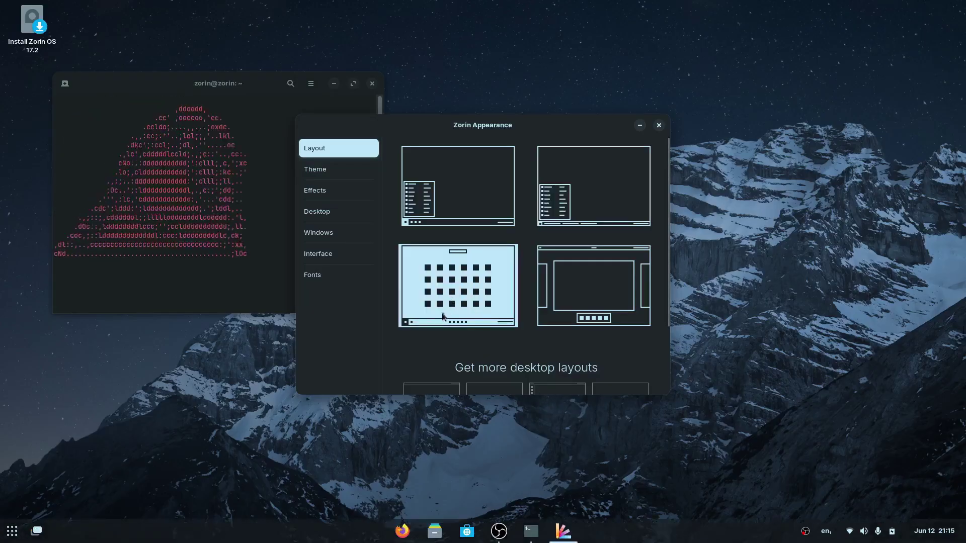
Try the application grid and activities overview in the centred-dock layout.
click(17, 535)
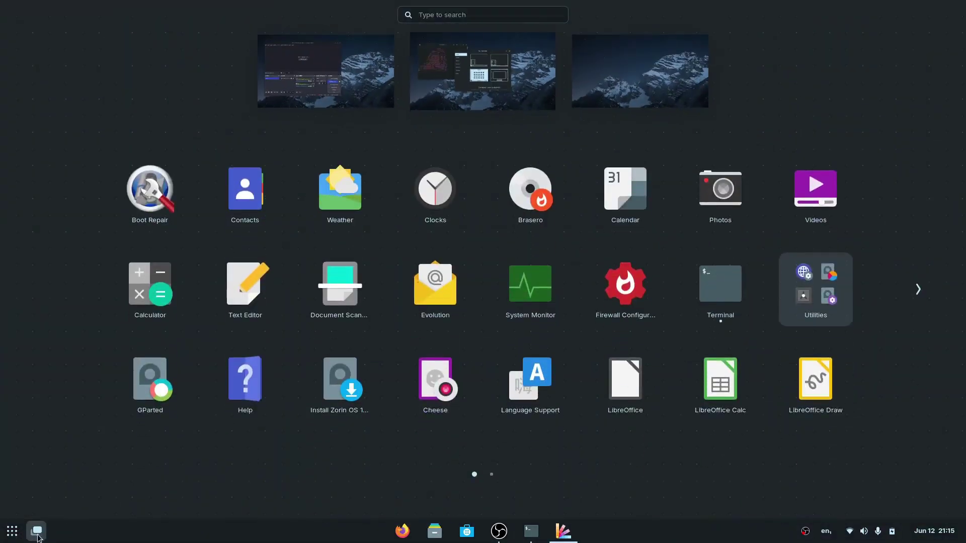
click(39, 537)
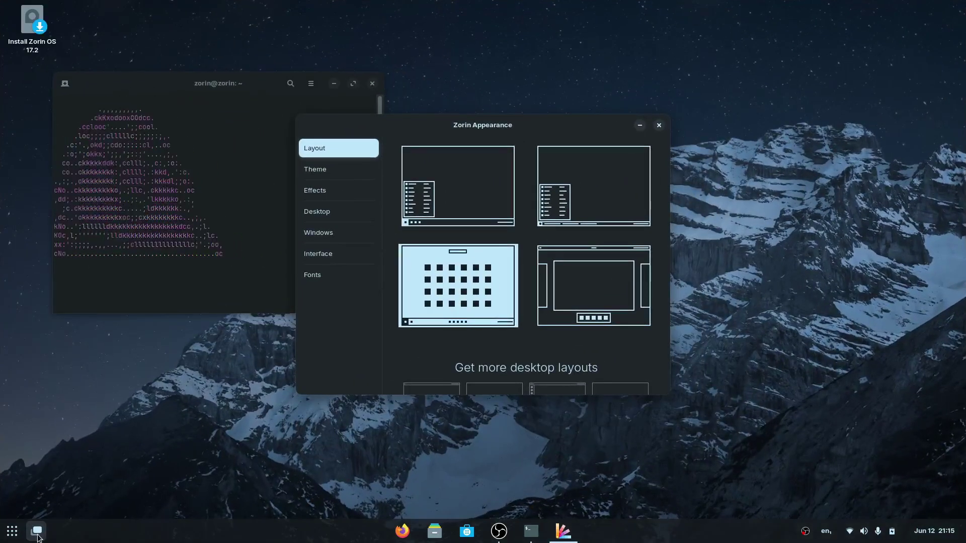
click(37, 533)
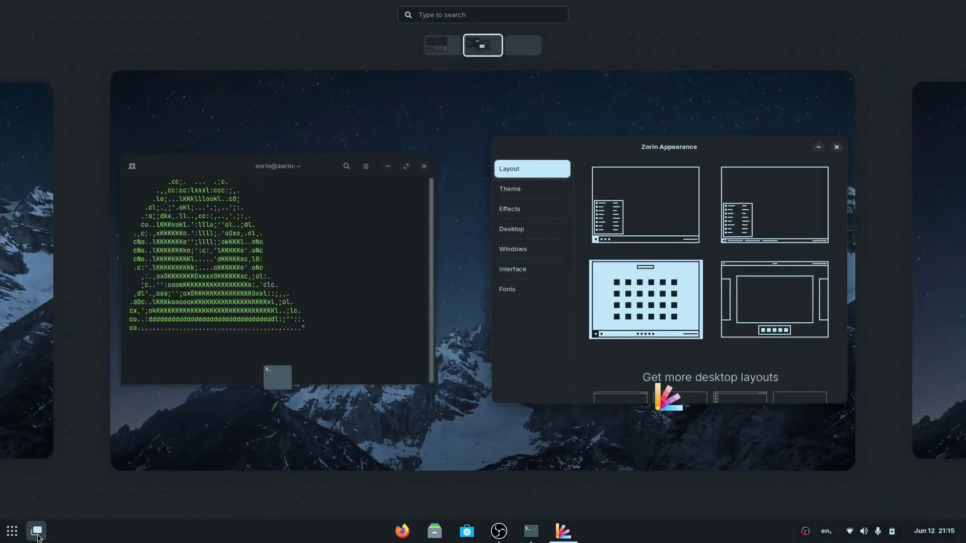
click(246, 400)
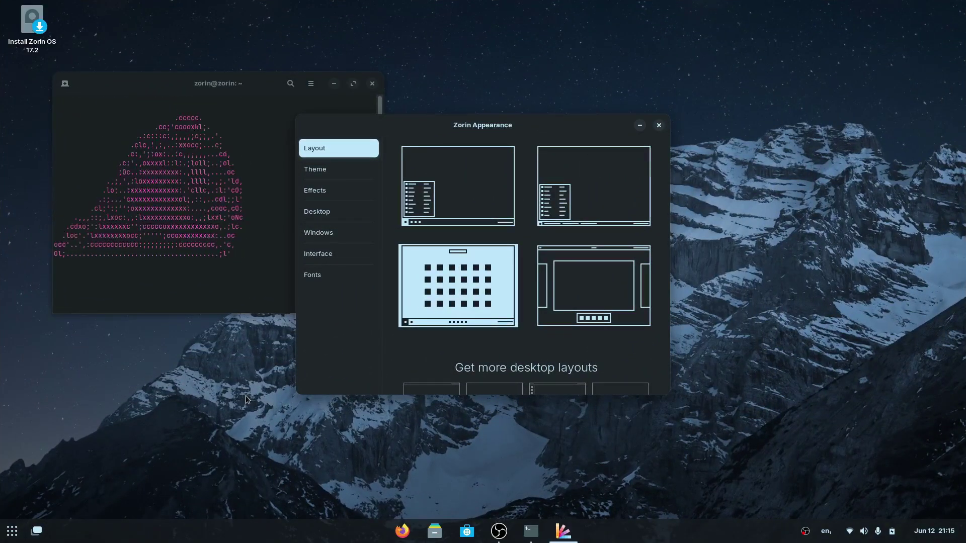
key(super)
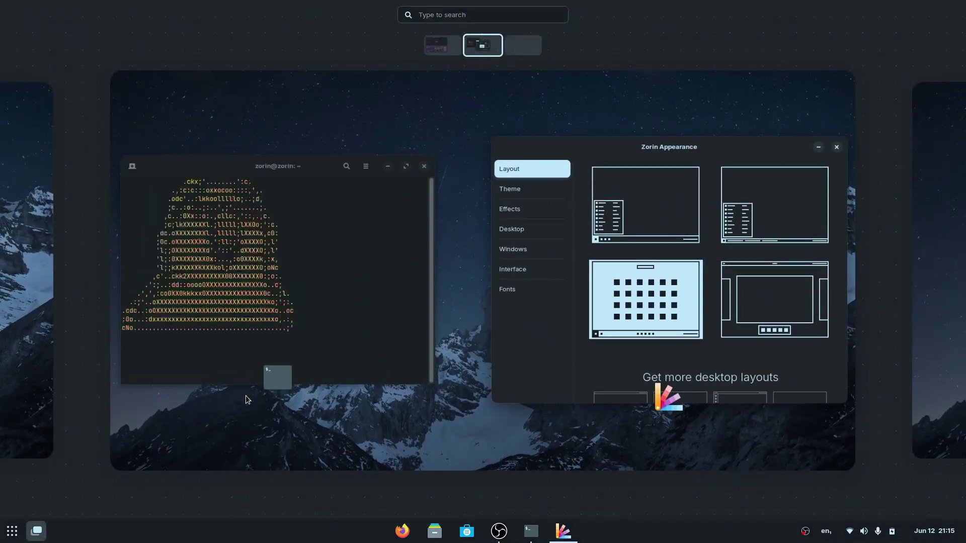
key(super)
key(super+a)
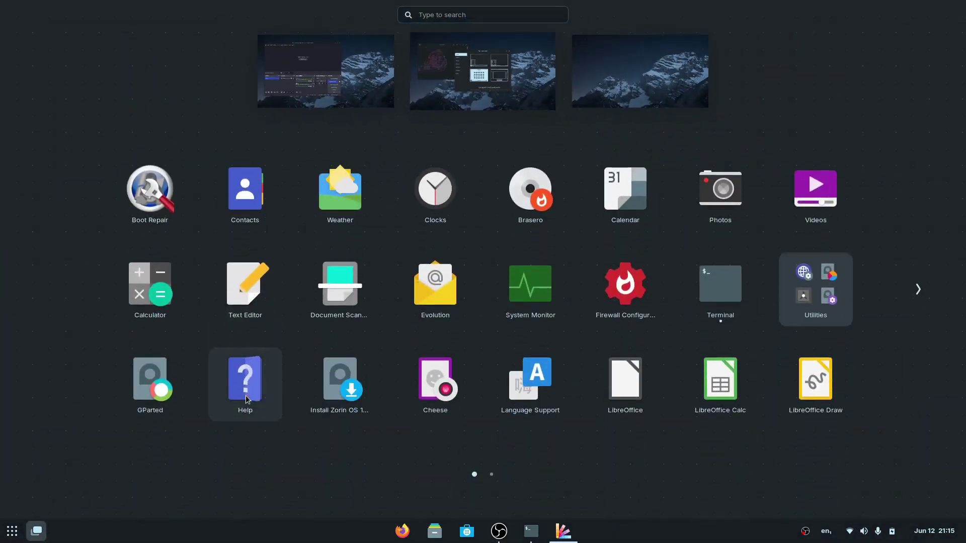
key(Escape)
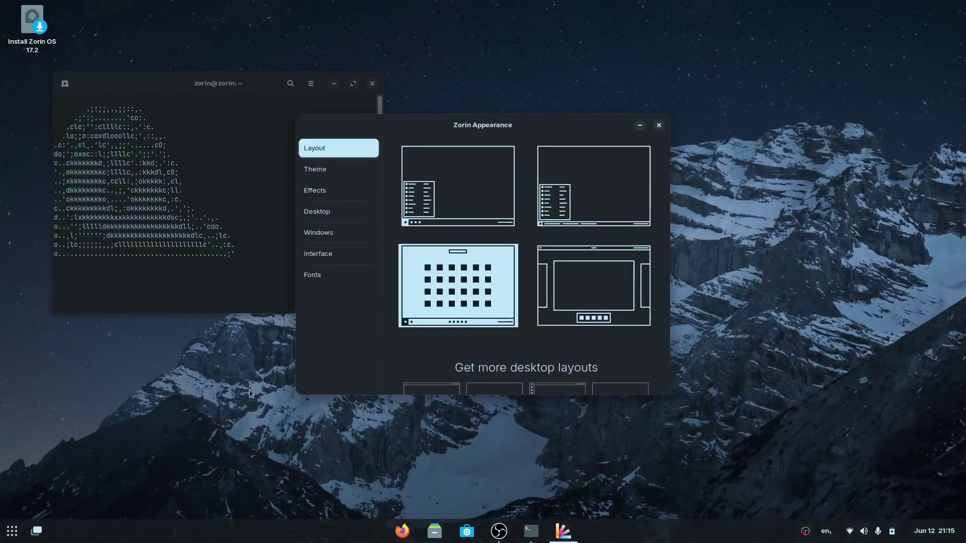
Test the top bar and dock layout, then return to the classic bottom-taskbar layout.
click(602, 277)
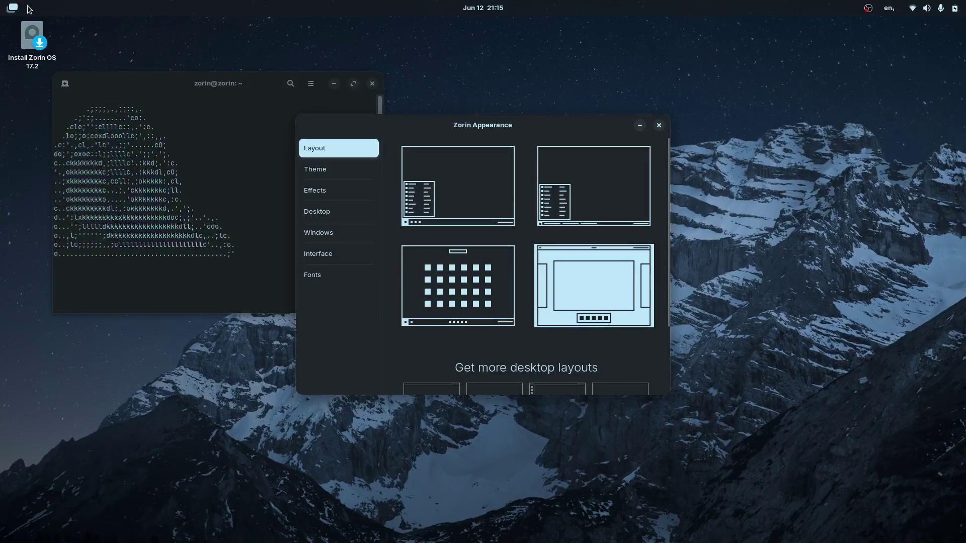
key(super)
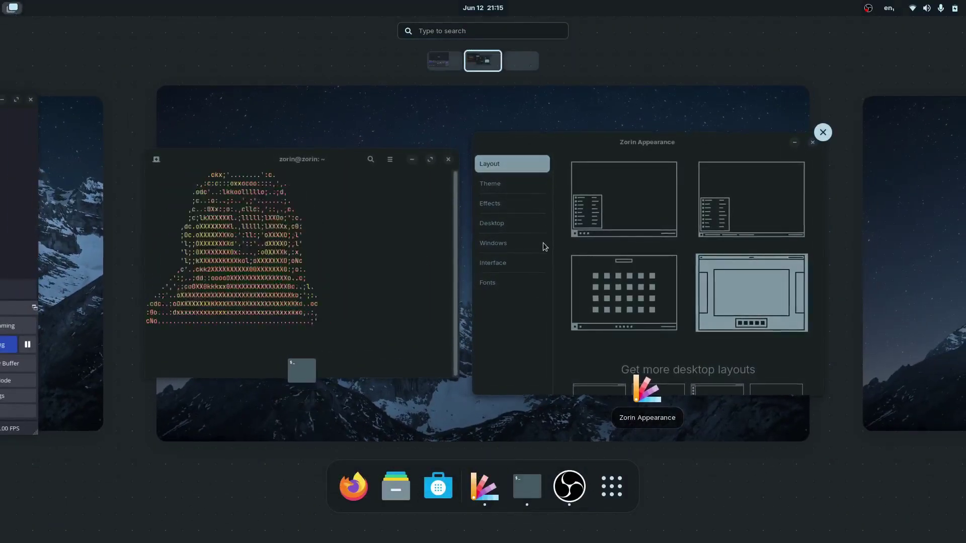
click(610, 485)
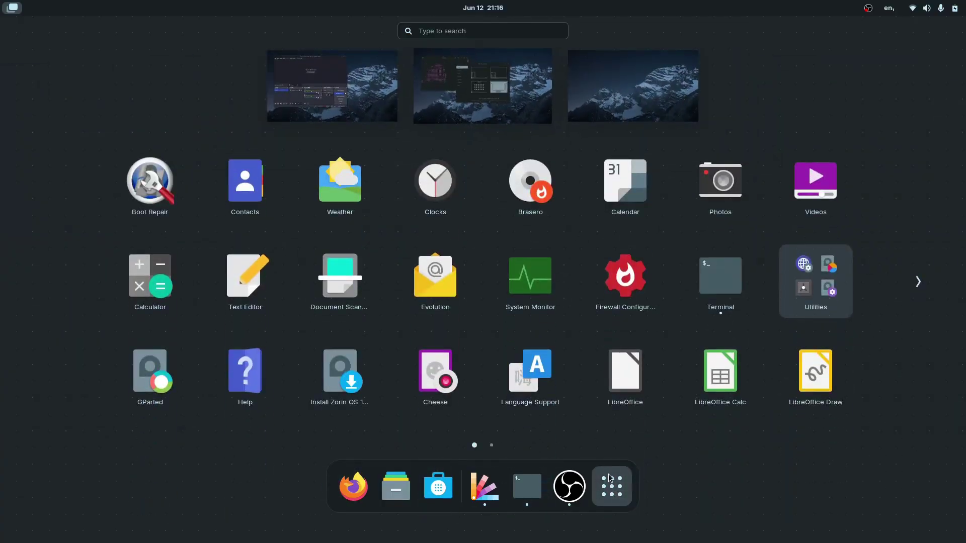
key(super)
key(super)
key(super)
key(super)
key(super)
key(super+a)
key(super)
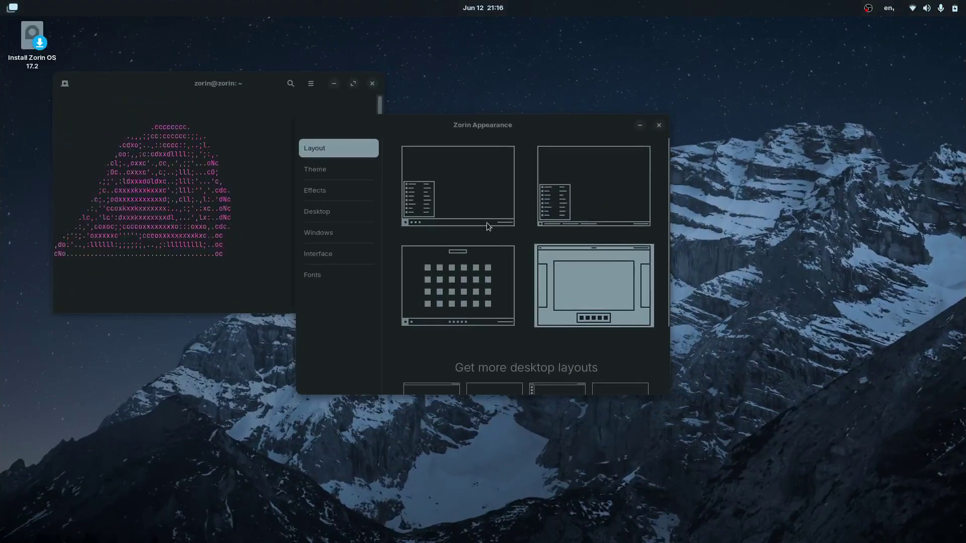
click(464, 193)
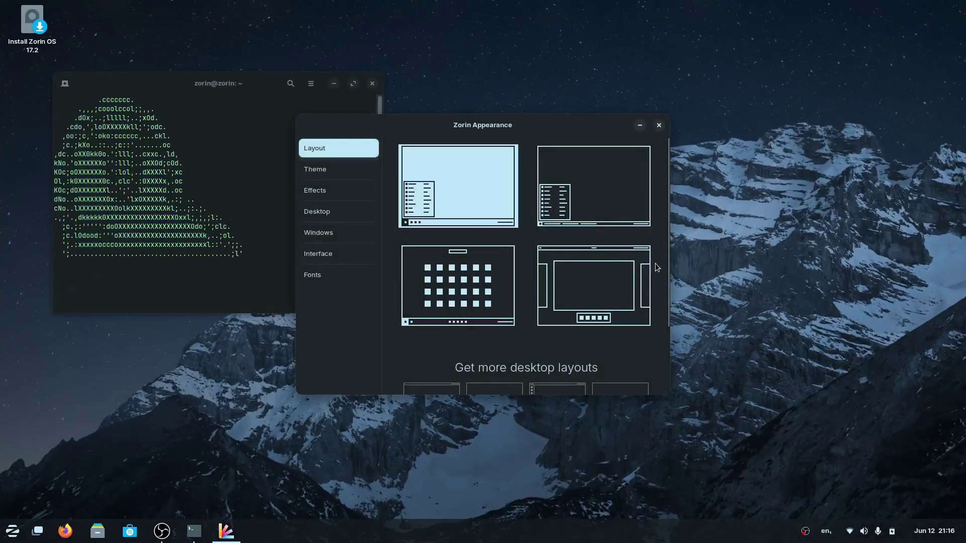
drag(667, 263, 661, 342)
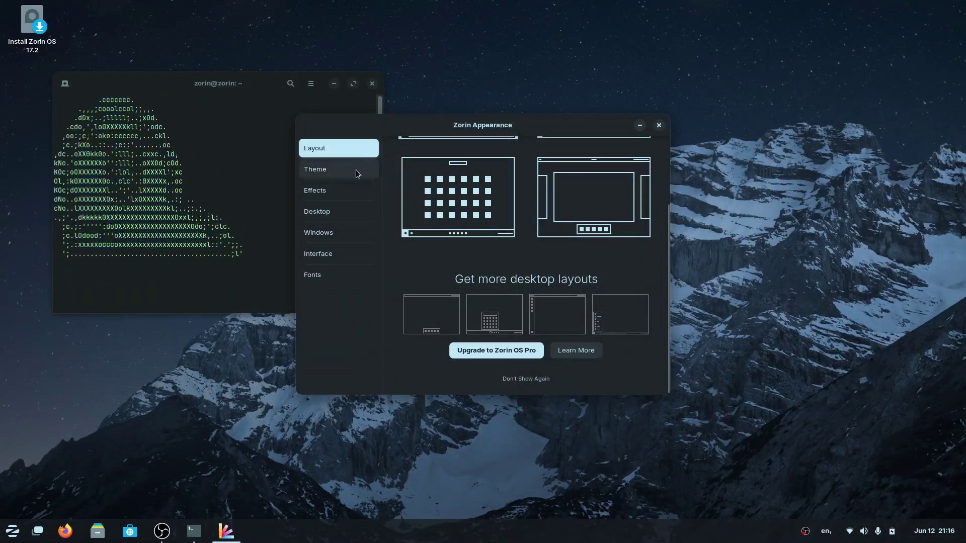
click(355, 170)
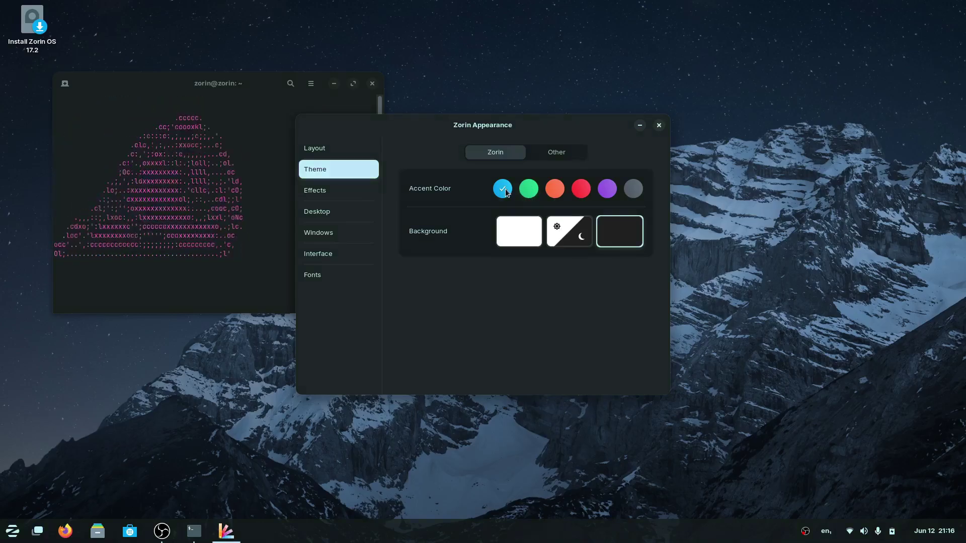
click(551, 155)
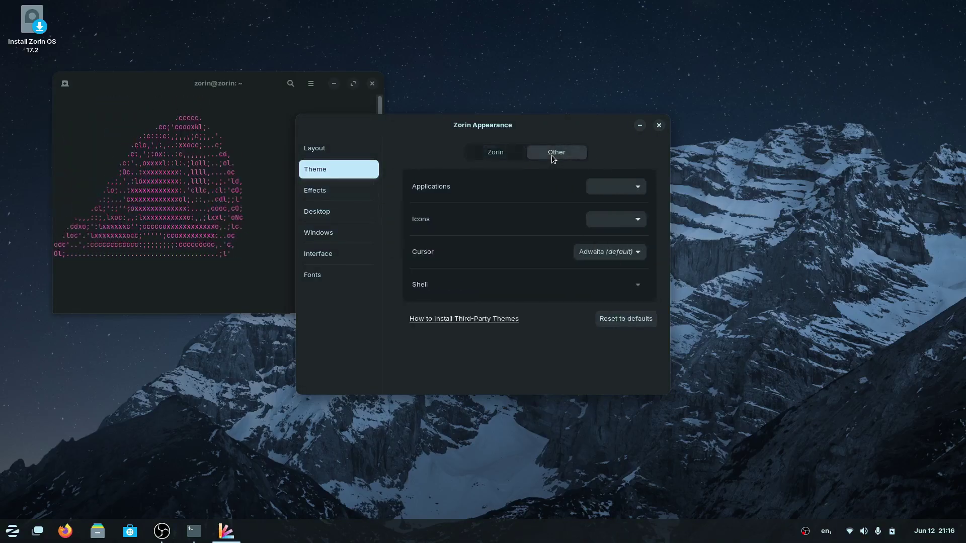
click(634, 187)
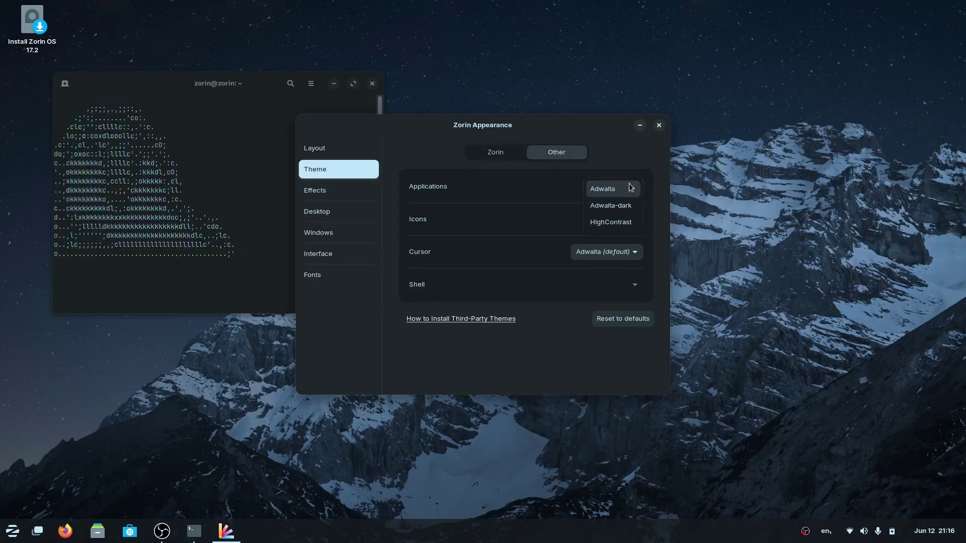
click(422, 165)
click(620, 217)
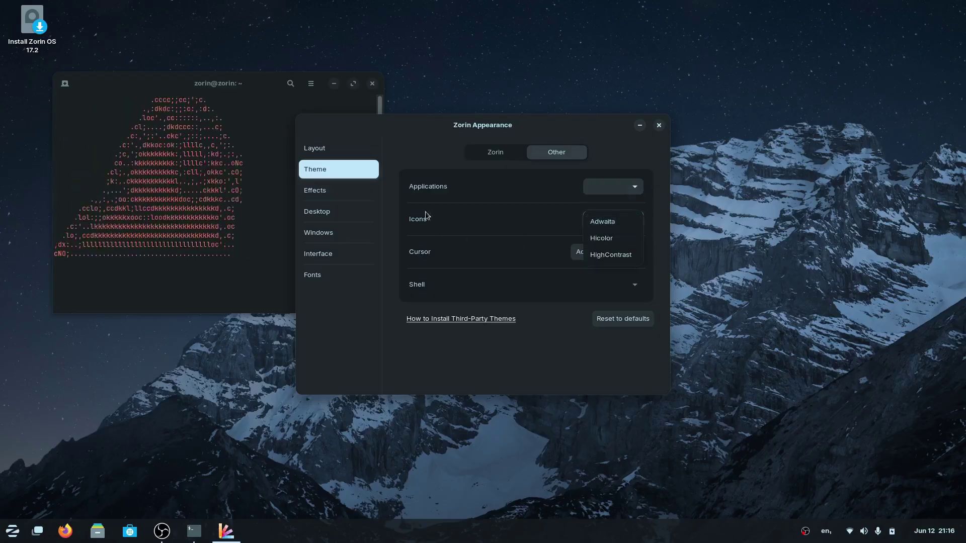
click(400, 153)
click(602, 252)
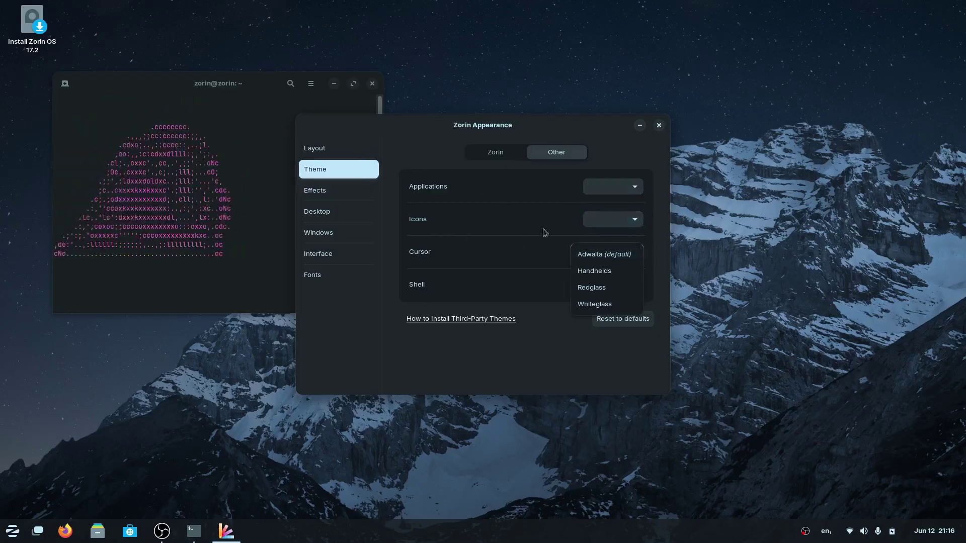
click(603, 254)
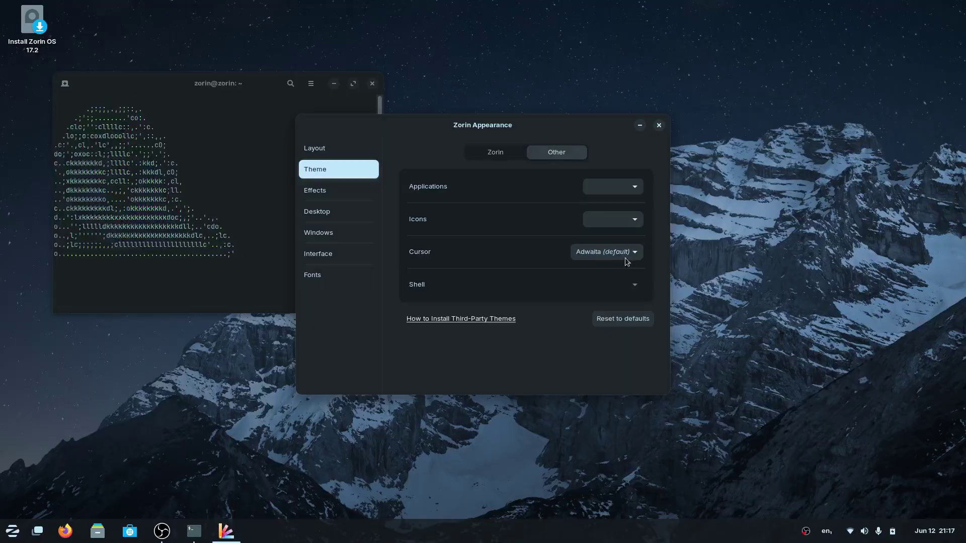
On the Effects page, drag the Appearance and terminal windows to check the Jelly Mode wobble.
click(362, 194)
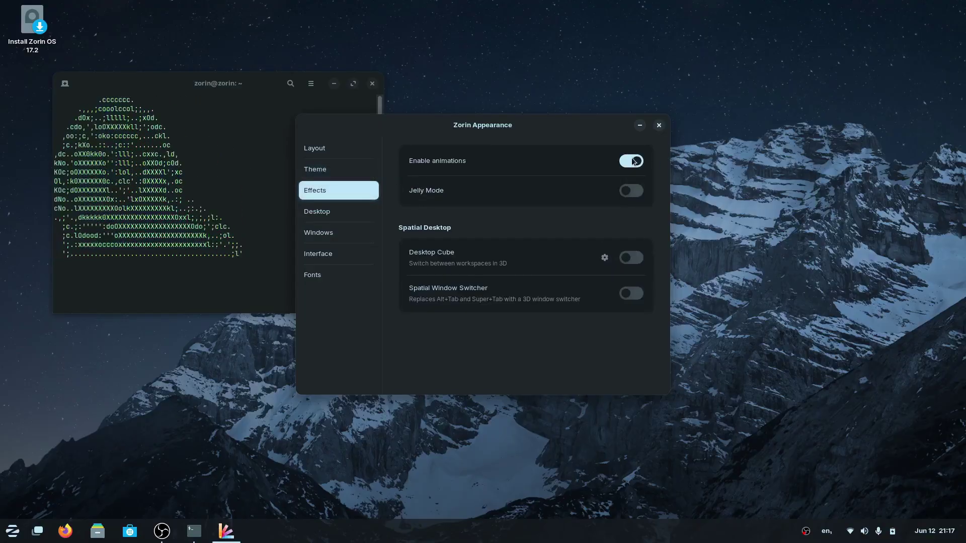
key(ctrl+alt+Right)
key(ctrl+alt+Left)
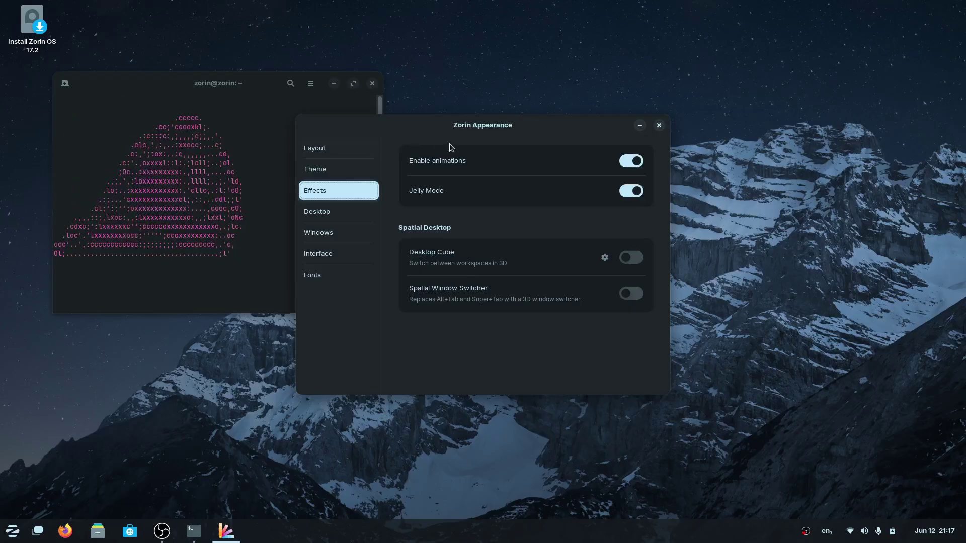
drag(472, 126, 657, 80)
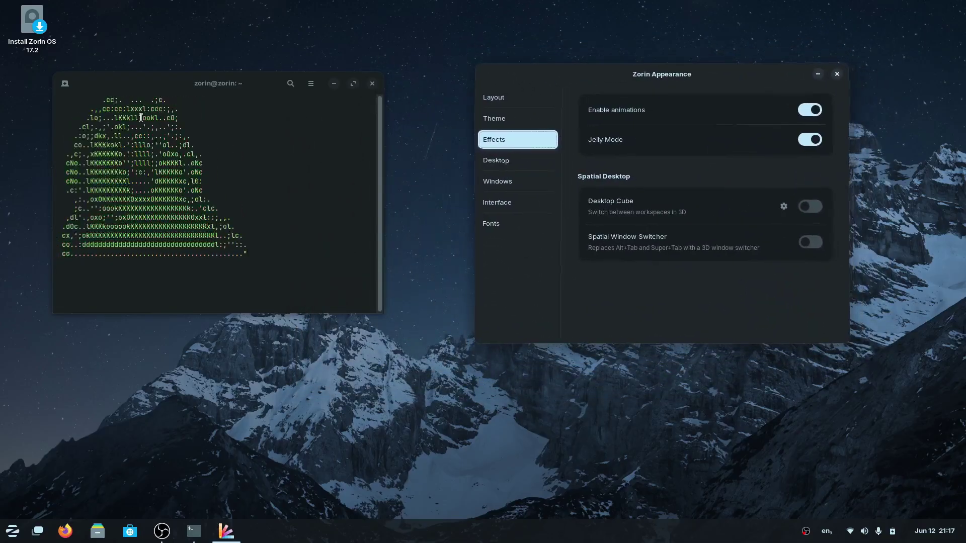
drag(184, 95, 297, 54)
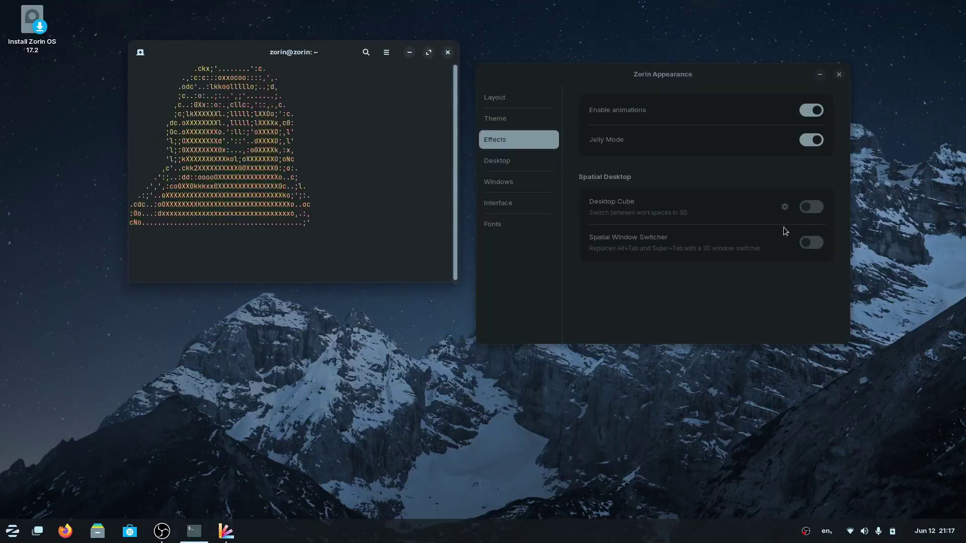
Switch workspaces with Ctrl+Alt+arrows to see the Desktop Cube rotate.
click(704, 215)
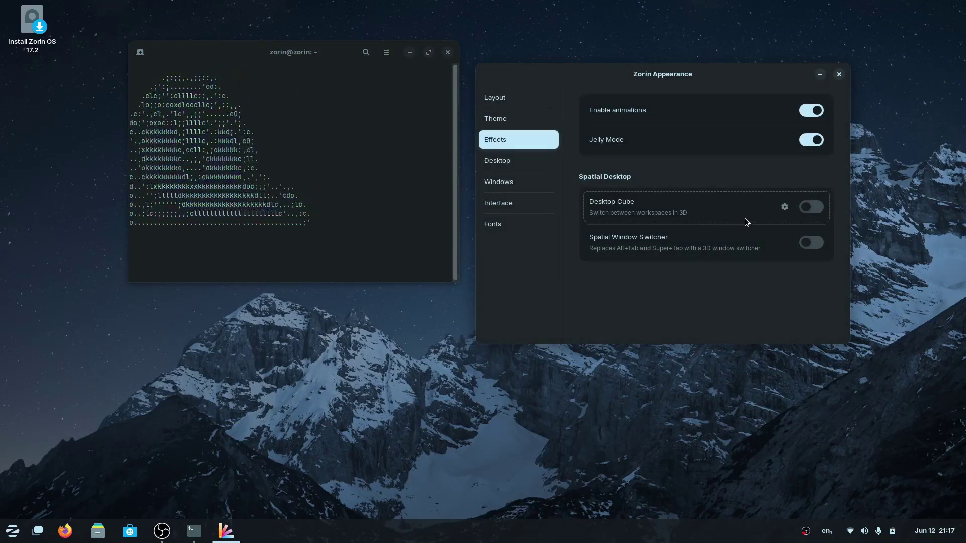
key(ctrl+alt+Right)
key(ctrl+alt+Left)
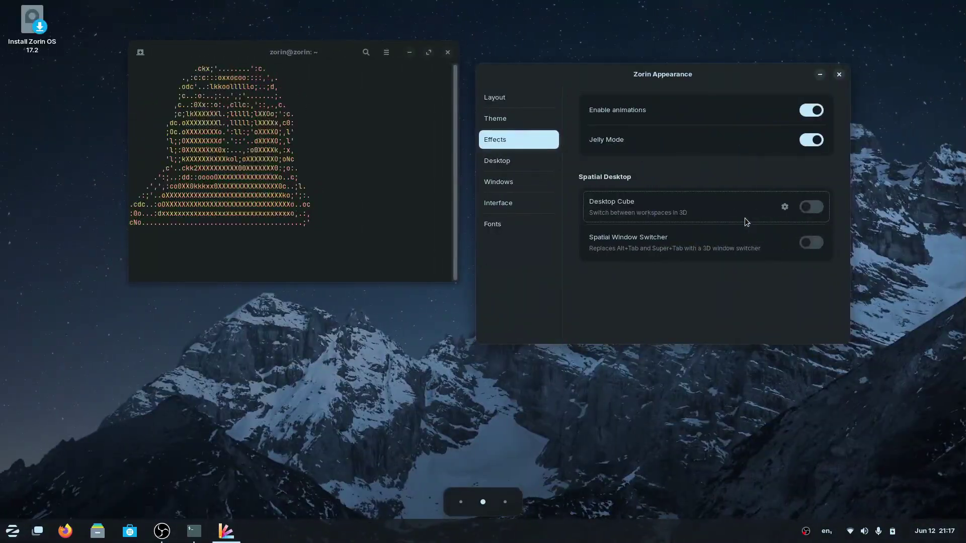
key(ctrl+alt+Left)
key(ctrl+alt+Right)
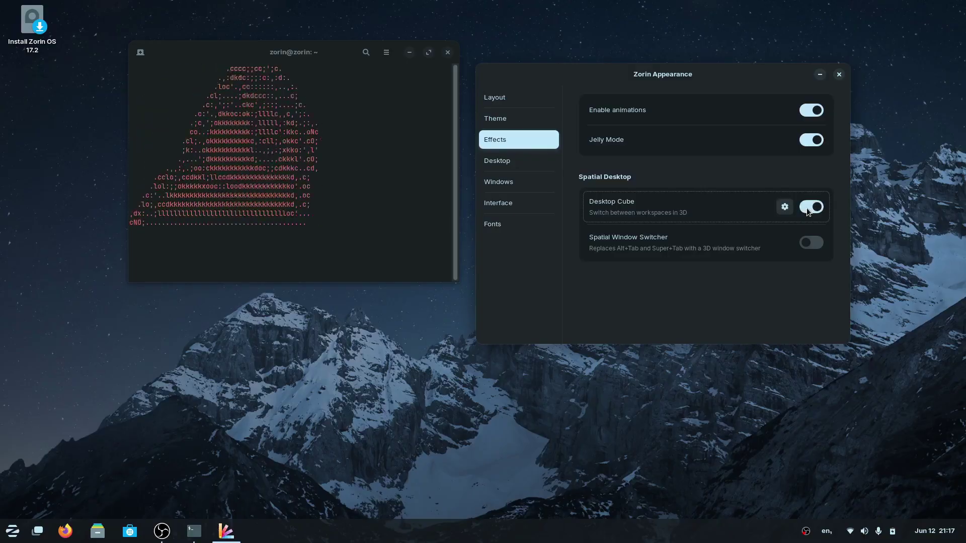
key(ctrl+alt+Right)
key(ctrl+alt+Left)
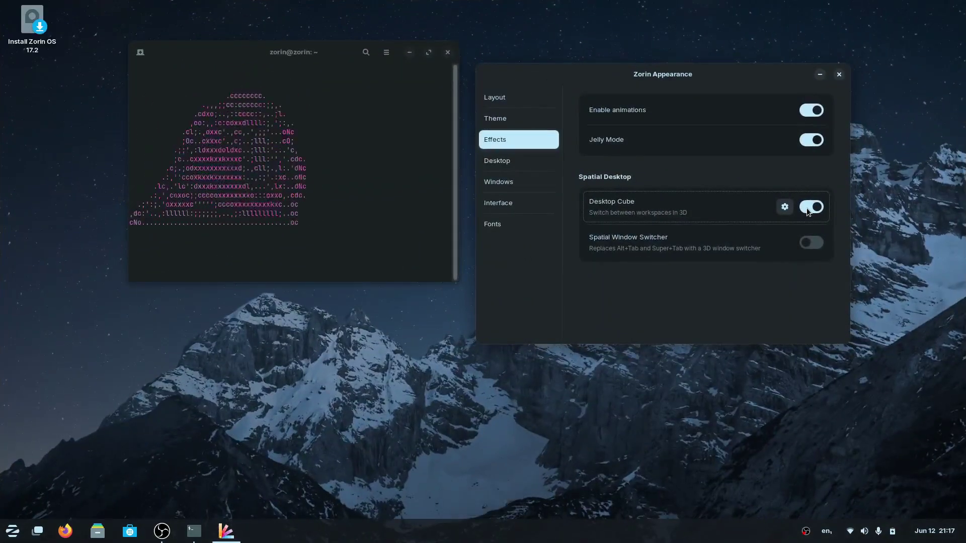
key(ctrl+alt+Right)
key(ctrl+alt+Left)
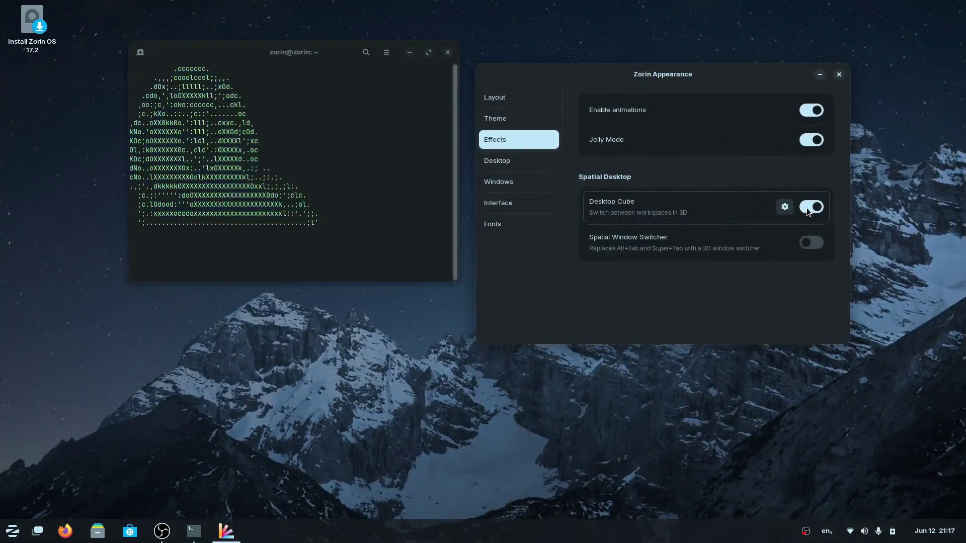
Rotate the cube between workspaces 2 and 3 from the activities overview, ending on workspace 2.
key(super)
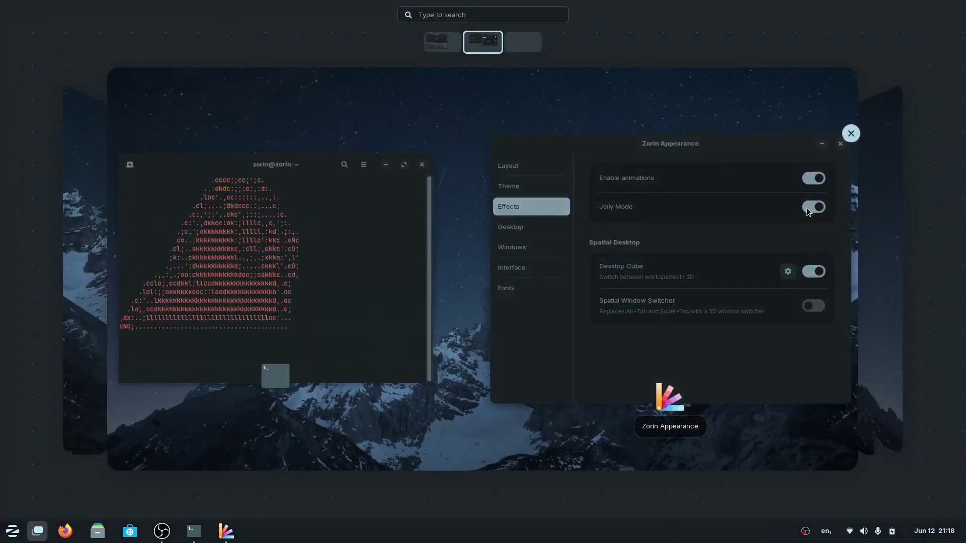
key(ctrl+alt+Right)
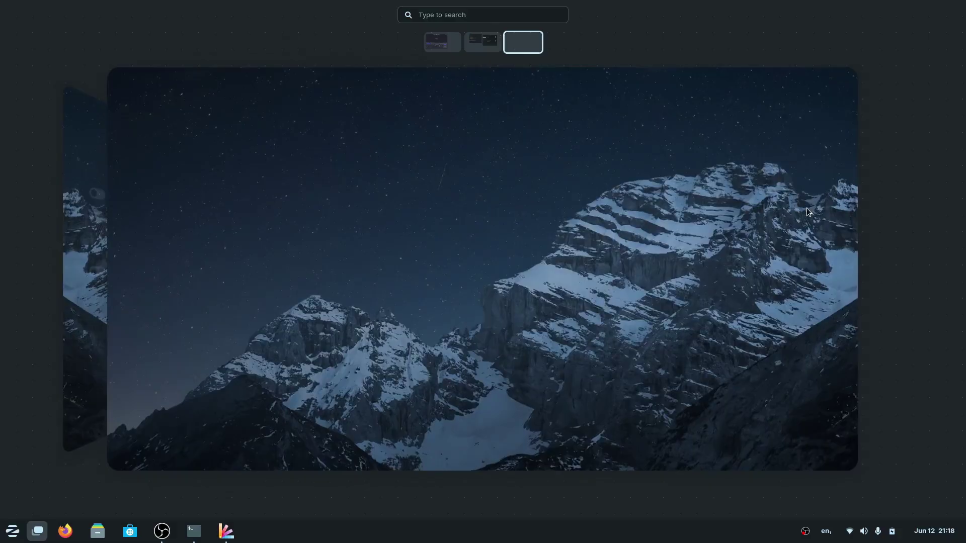
key(ctrl+alt+Left)
key(ctrl+alt+Right)
key(ctrl+alt+Left)
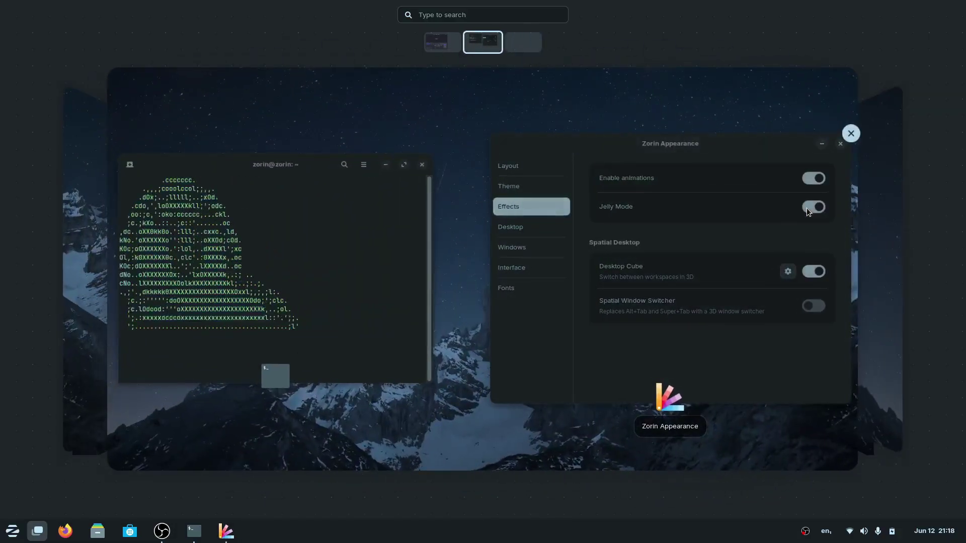
key(Escape)
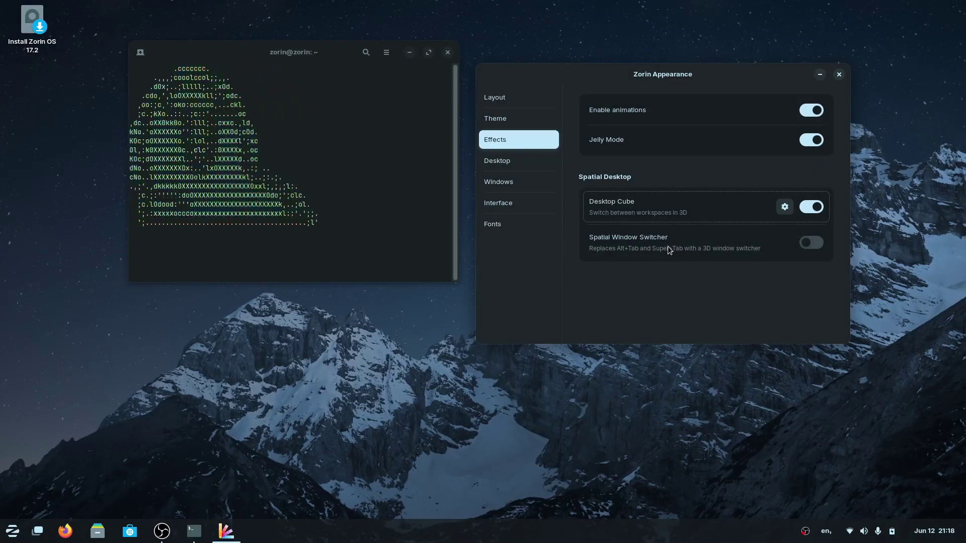
Enable the Spatial Window Switcher and cycle windows with Alt+Tab in the 3D carousel.
key(alt+Tab)
key(alt+Tab)
key(alt+Tab)
key(alt+Tab)
key(alt+Tab)
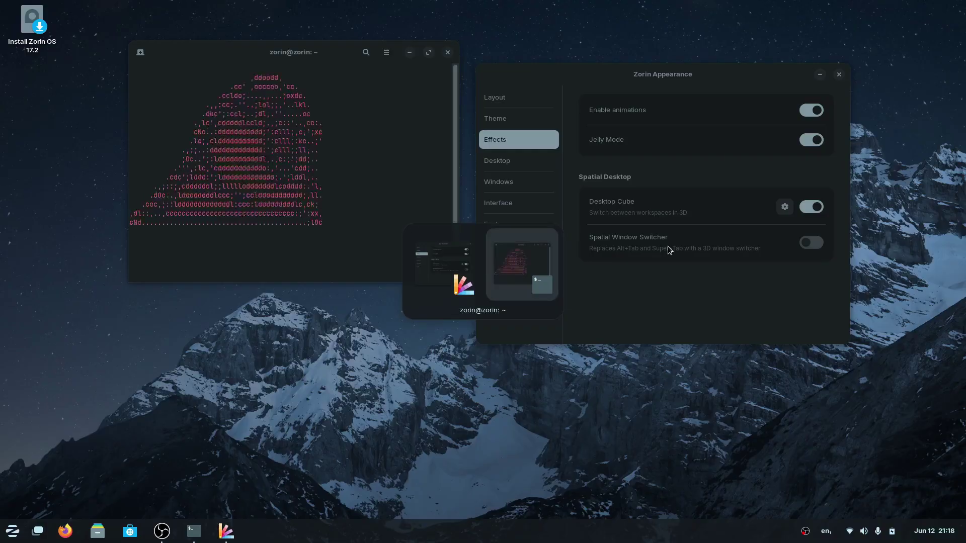
key(alt+Tab)
key(alt+Tab)
click(811, 243)
key(alt+Tab)
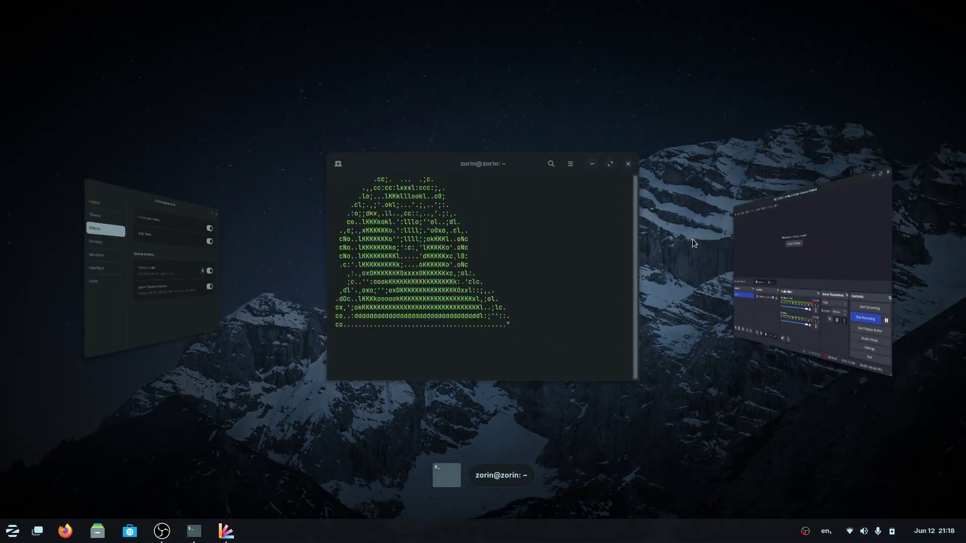
key(alt+Tab)
key(alt+Tab)
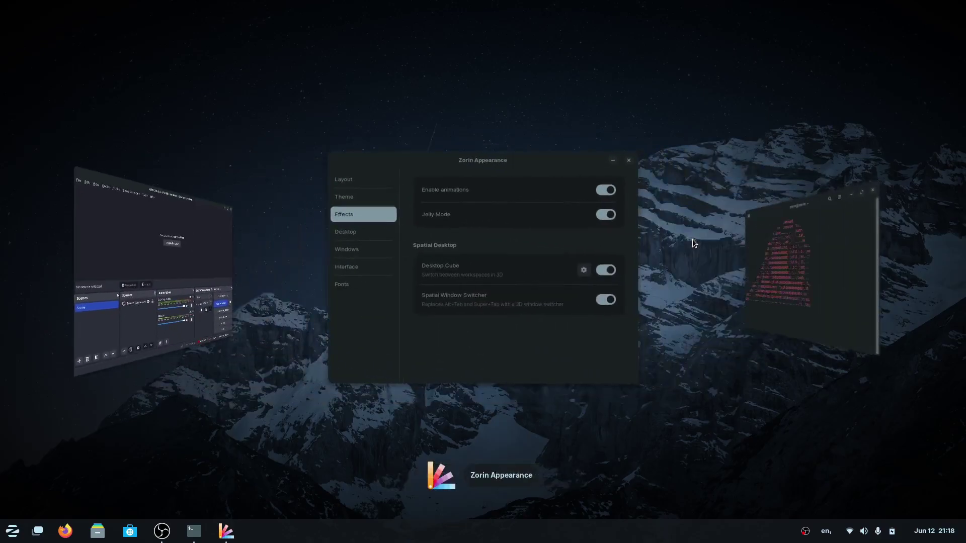
key(alt+Tab)
key(alt+Tab)
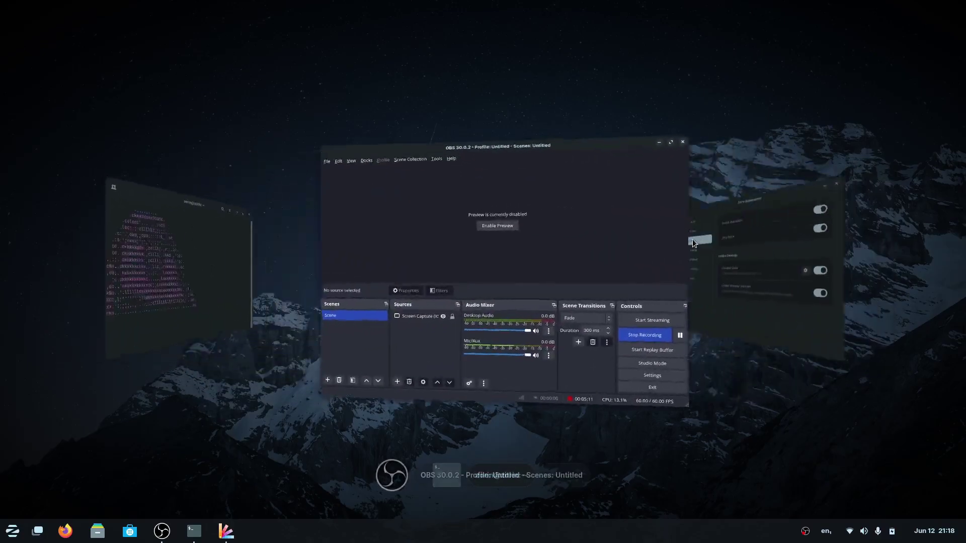
key(alt+Tab)
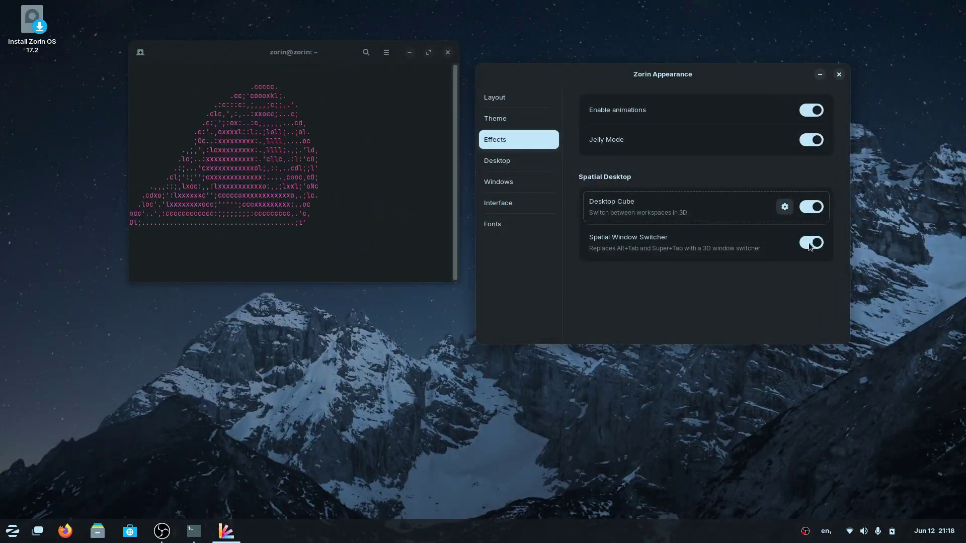
Turn off Spatial Window Switcher, Desktop Cube and Jelly Mode.
click(810, 244)
click(812, 207)
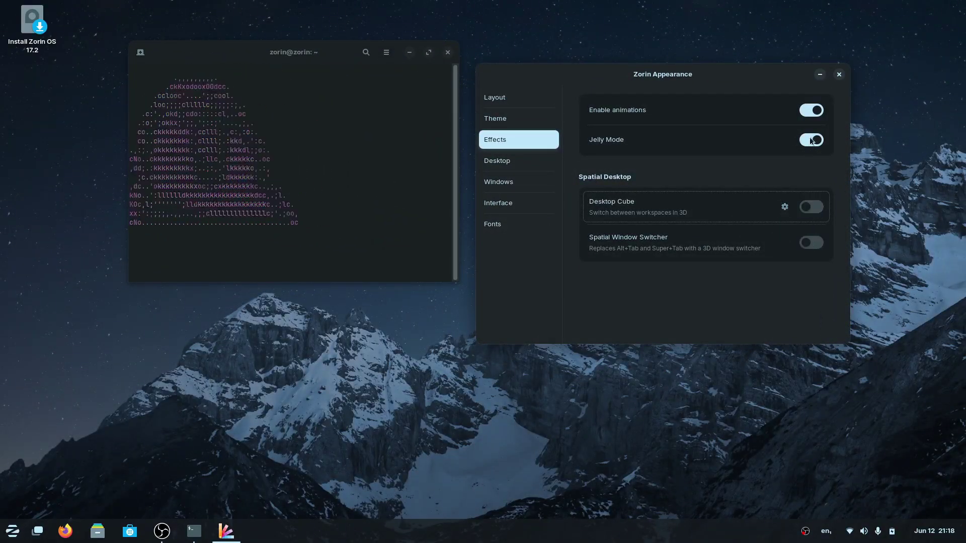
click(812, 141)
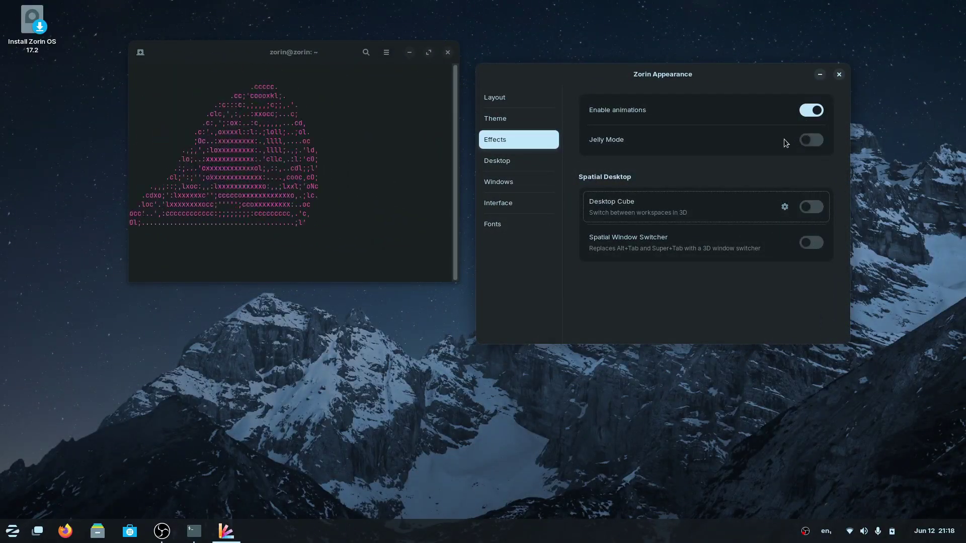
On the Desktop page, try Home, Trash, Mounted Volumes and Network Servers icons, leaving all unchecked.
click(502, 164)
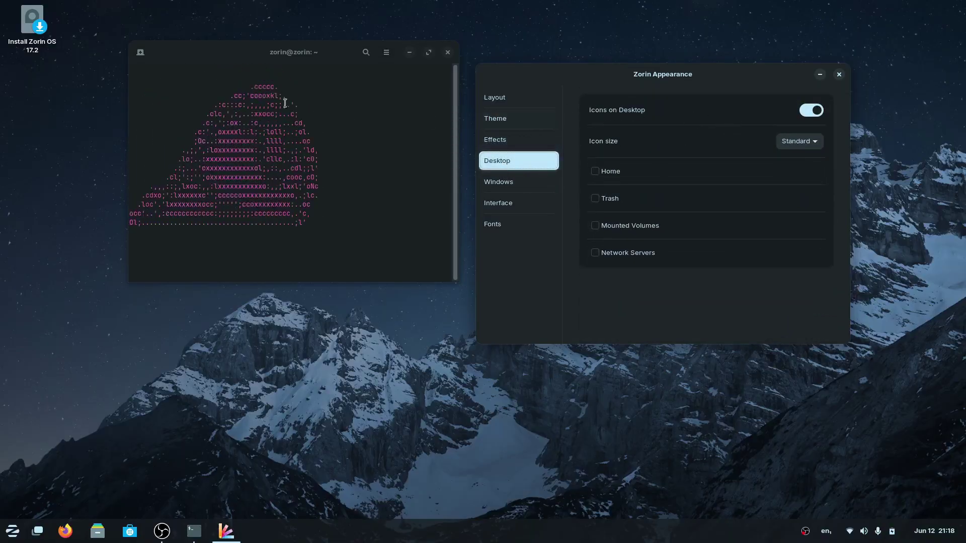
click(596, 172)
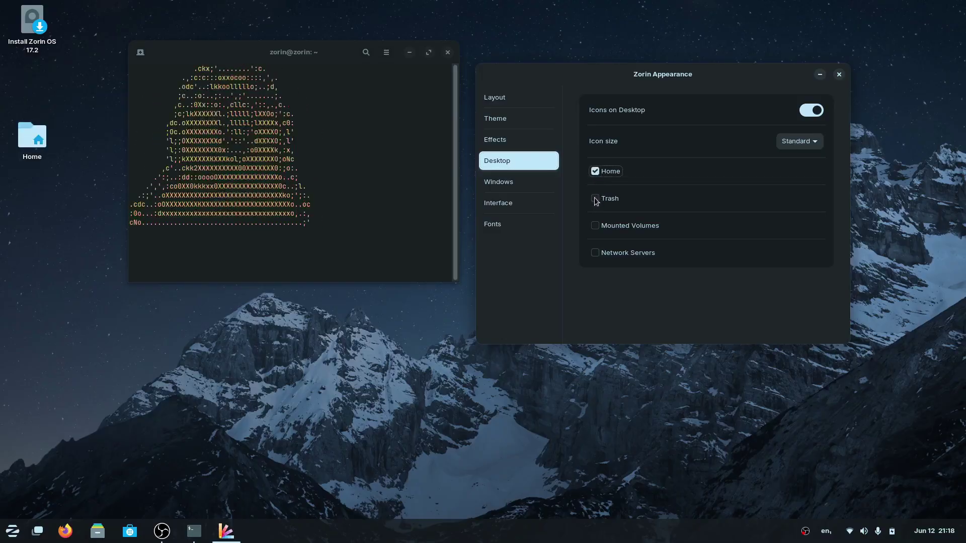
click(596, 200)
click(595, 226)
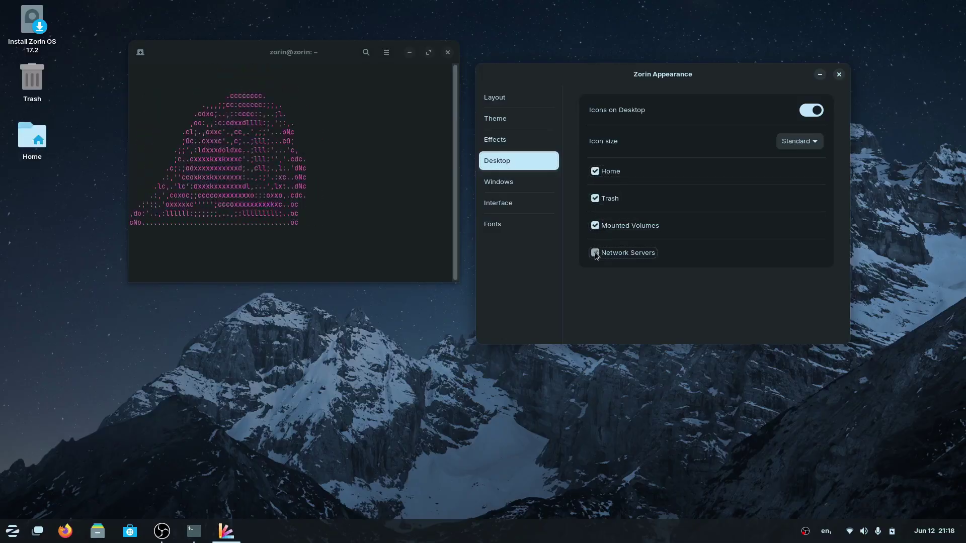
click(596, 253)
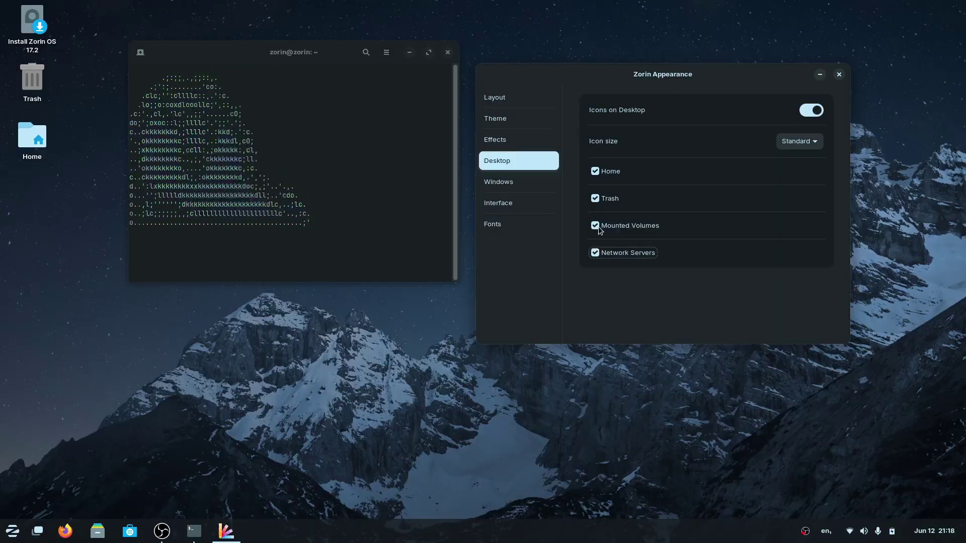
click(595, 252)
click(595, 226)
click(593, 199)
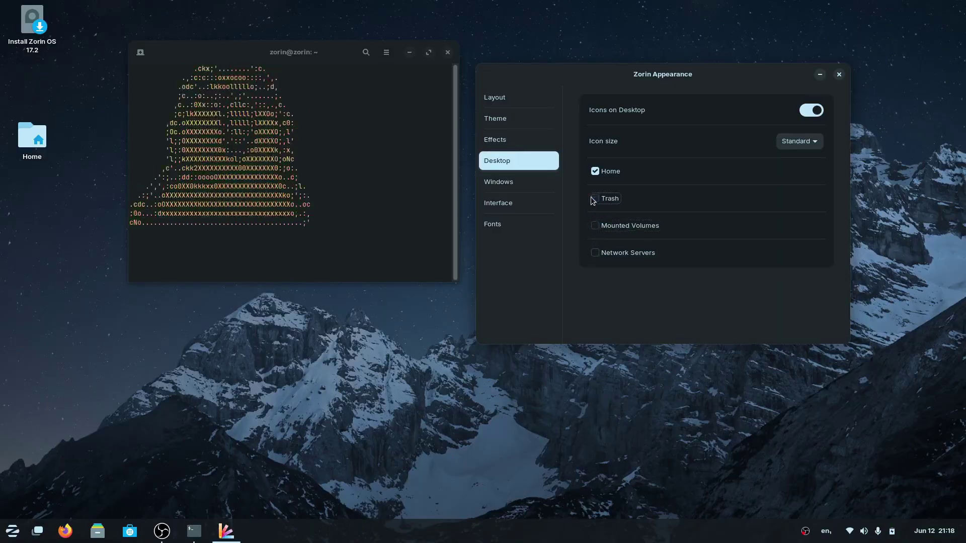
click(596, 172)
Toggle Icons on Desktop off and back on, then view the Windows behaviour page.
click(815, 111)
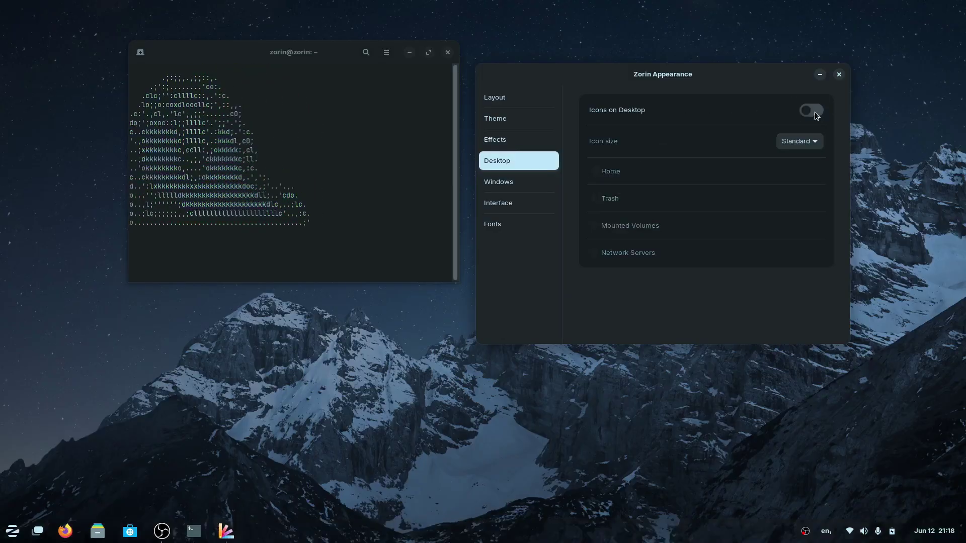
click(811, 112)
click(515, 186)
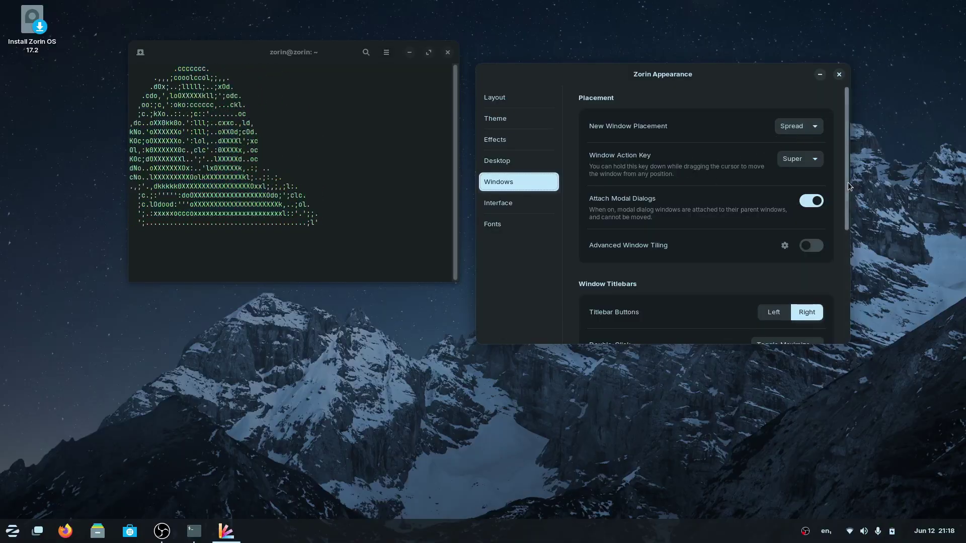
Scroll through the Windows page, then review the Interface and Fonts pages.
drag(847, 182, 837, 273)
click(515, 201)
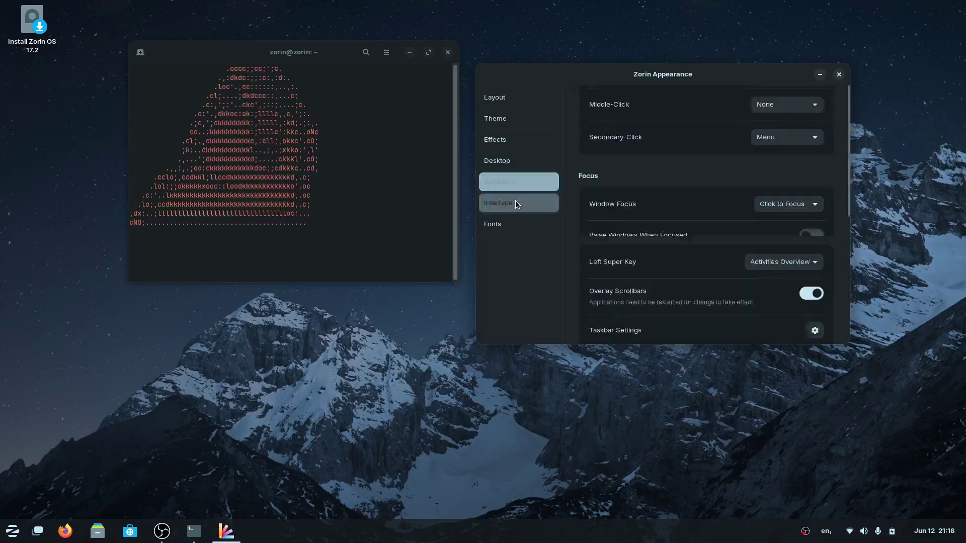
click(506, 223)
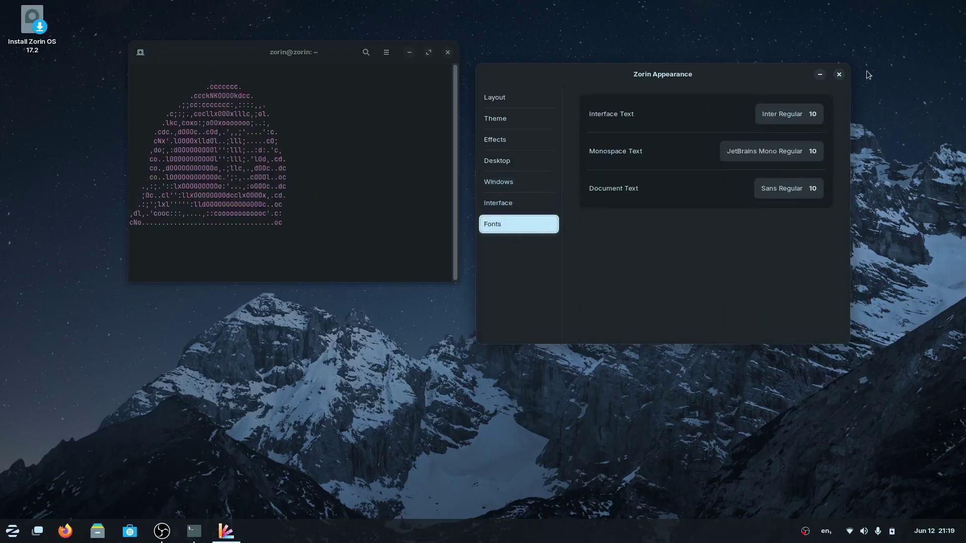
Close Zorin Appearance and switch on Panel Intellihide in Taskbar Settings.
click(839, 74)
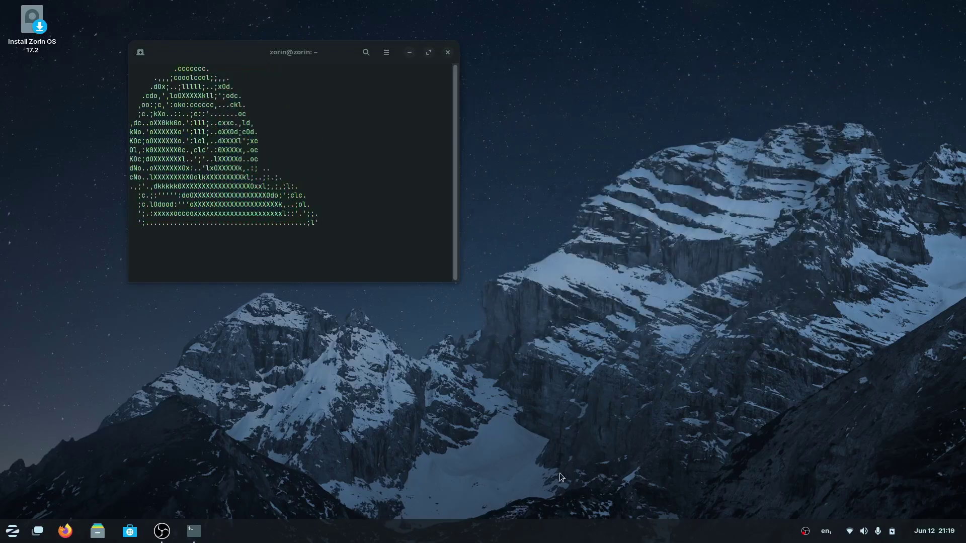
right_click(478, 528)
click(511, 490)
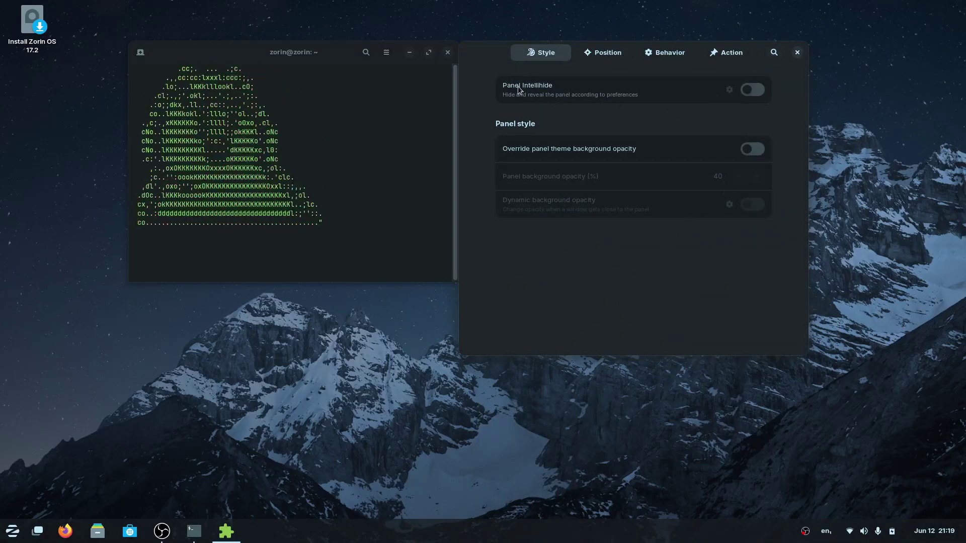
click(749, 90)
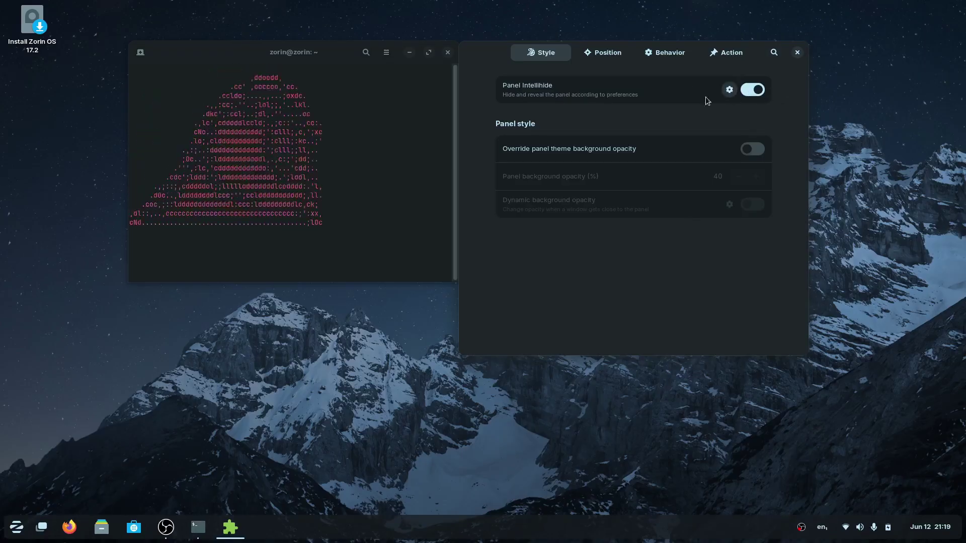
click(304, 54)
drag(304, 54, 266, 73)
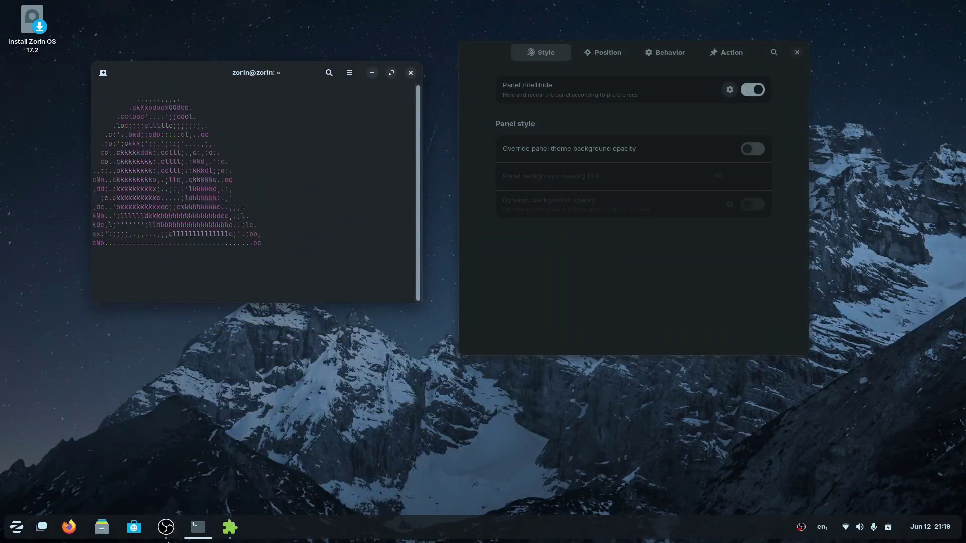
In the intellihide options, toggle Floating rounded theme off and back on, leaving it enabled.
click(729, 90)
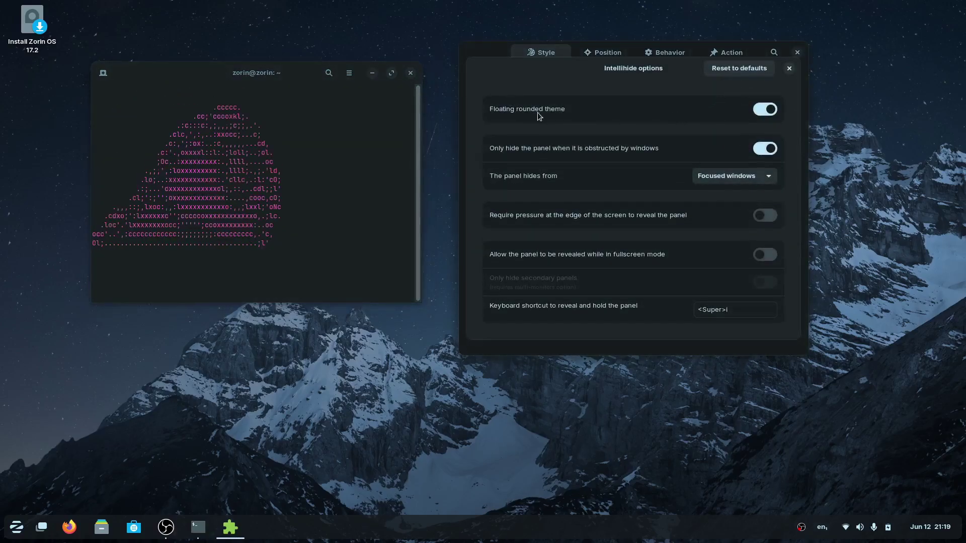
click(768, 109)
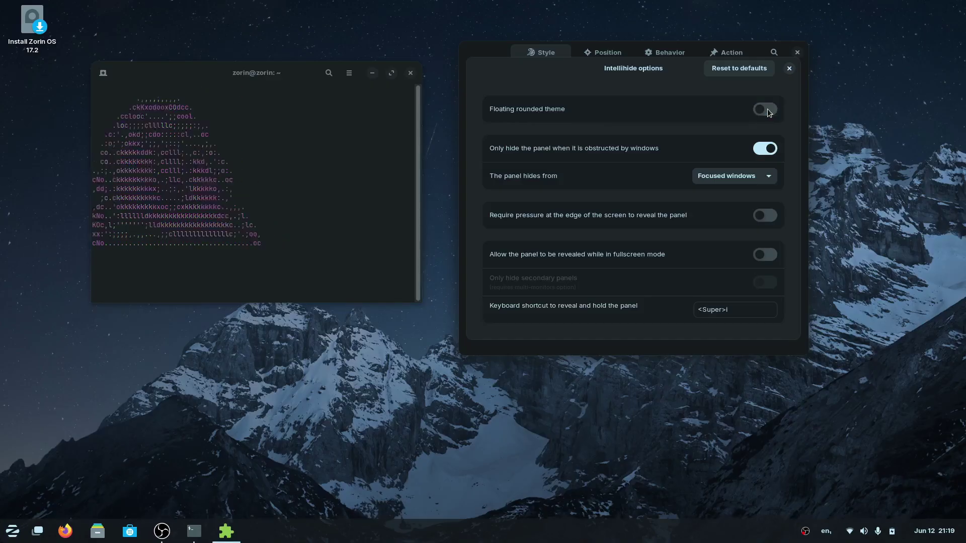
click(768, 109)
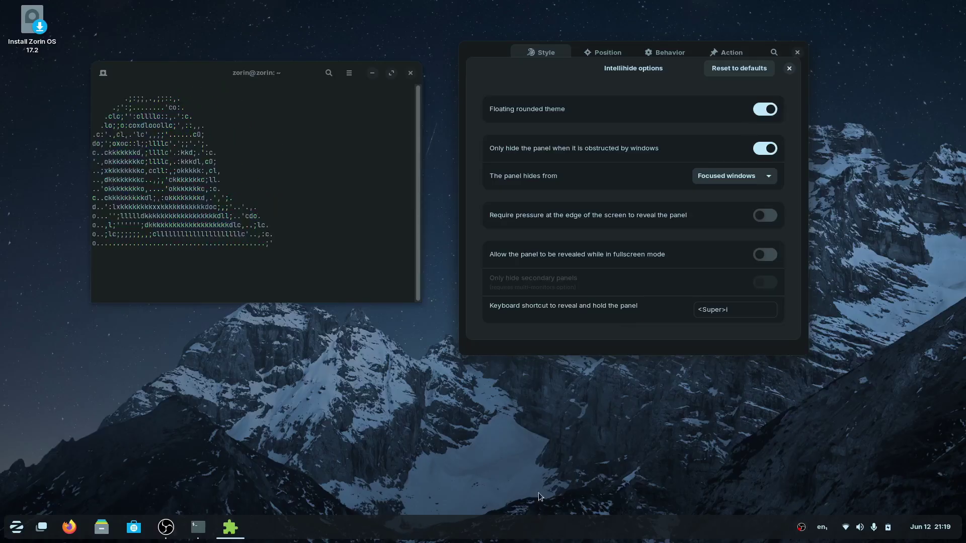
mouse_move(248, 76)
mouse_down()
mouse_move(239, 332)
mouse_move(254, 197)
mouse_move(239, 76)
mouse_up()
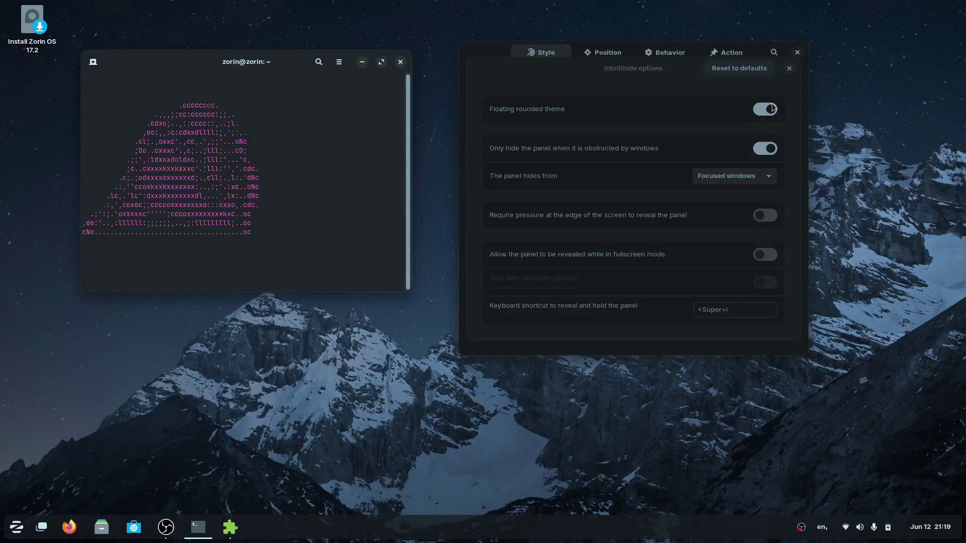
click(788, 69)
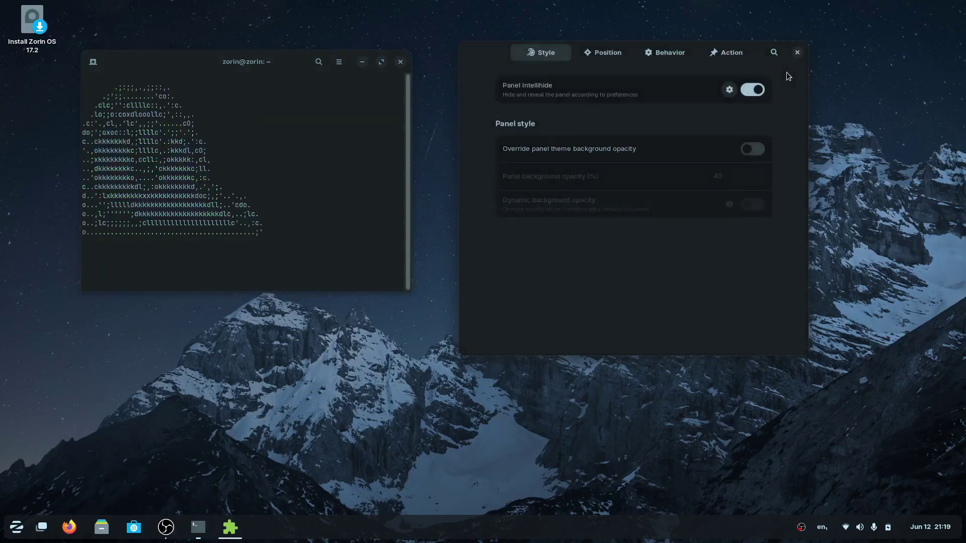
Turn off Panel Intellihide and try Top, Left and Right positions, settling on Bottom at 48 px.
click(753, 90)
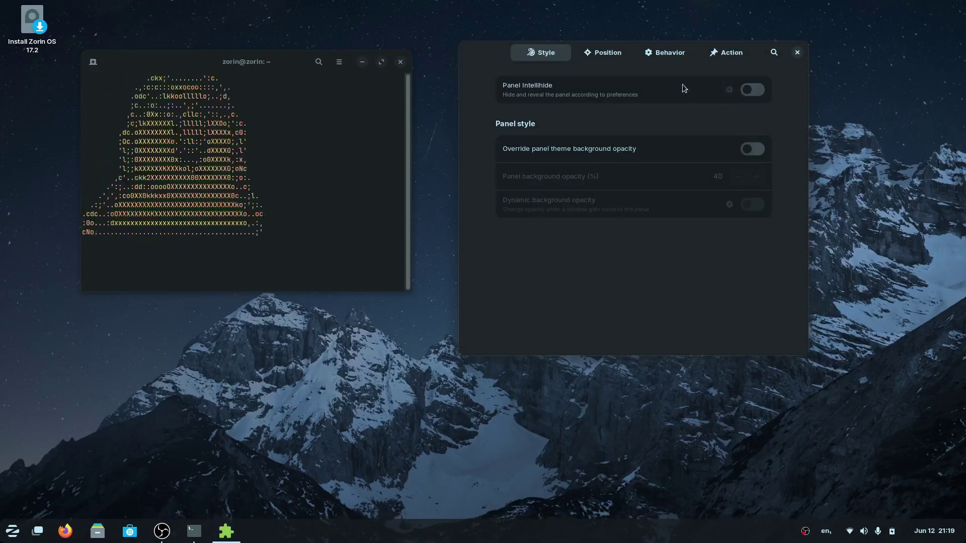
click(605, 53)
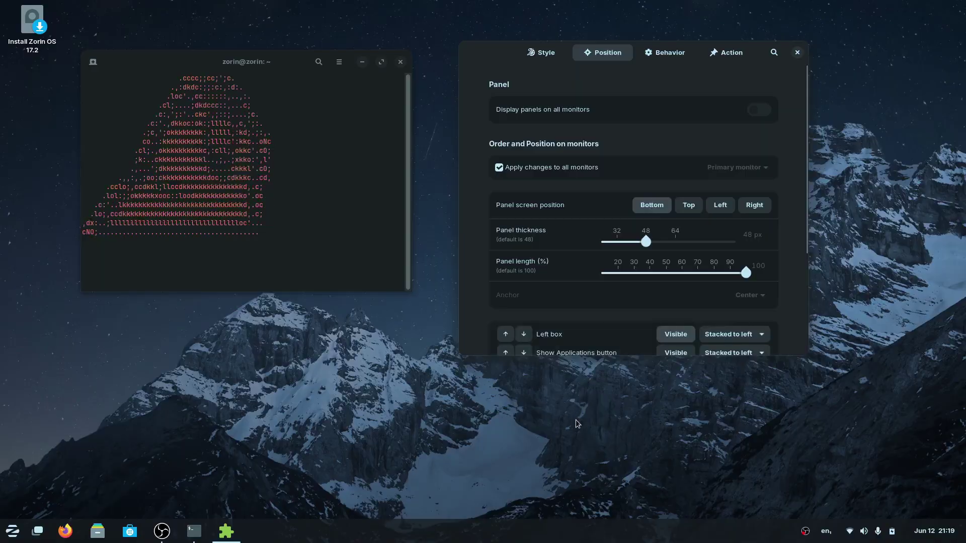
click(689, 206)
click(720, 205)
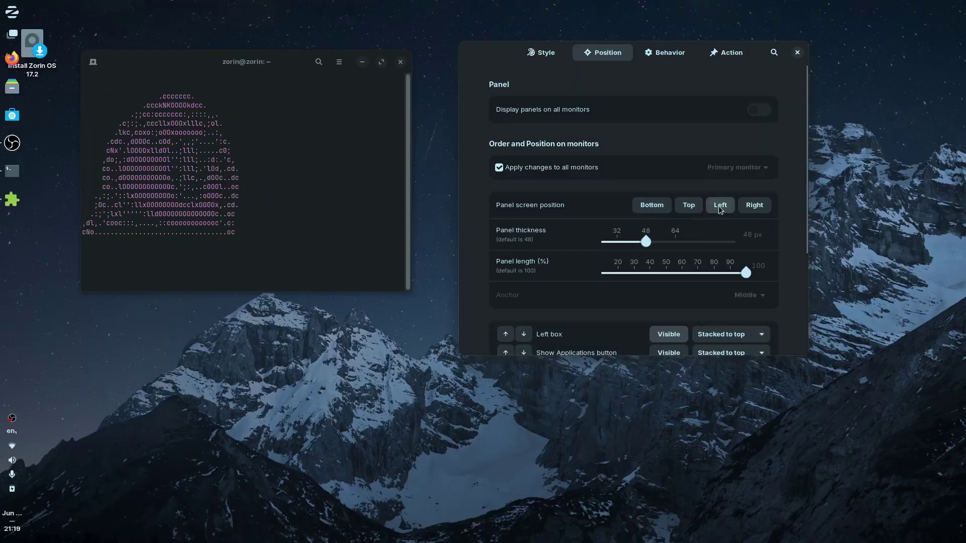
click(758, 206)
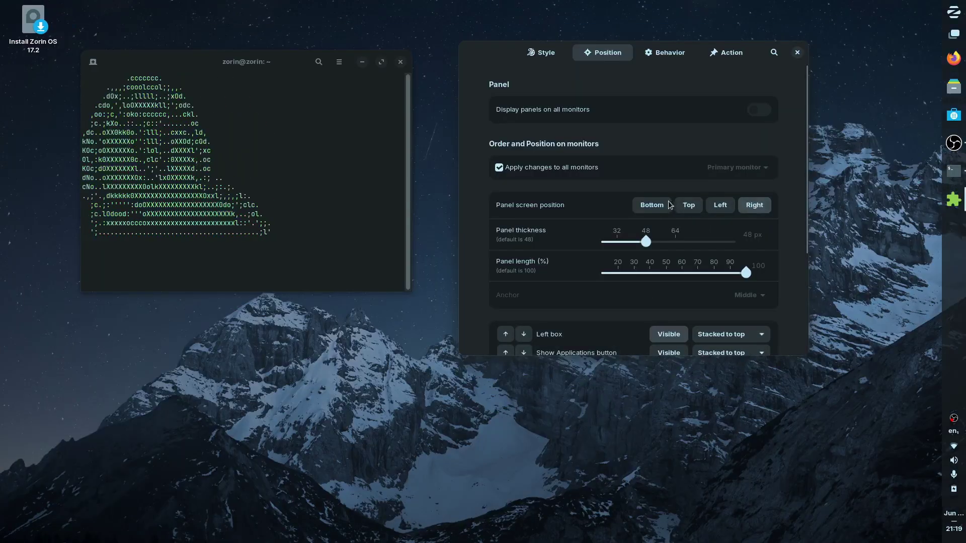
click(655, 207)
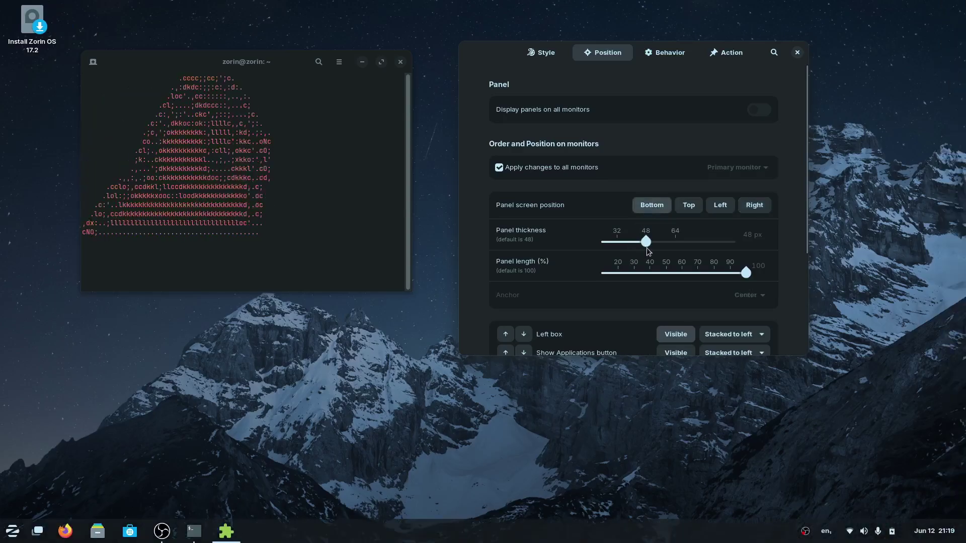
mouse_move(647, 249)
mouse_down()
mouse_move(616, 244)
mouse_move(646, 243)
mouse_up()
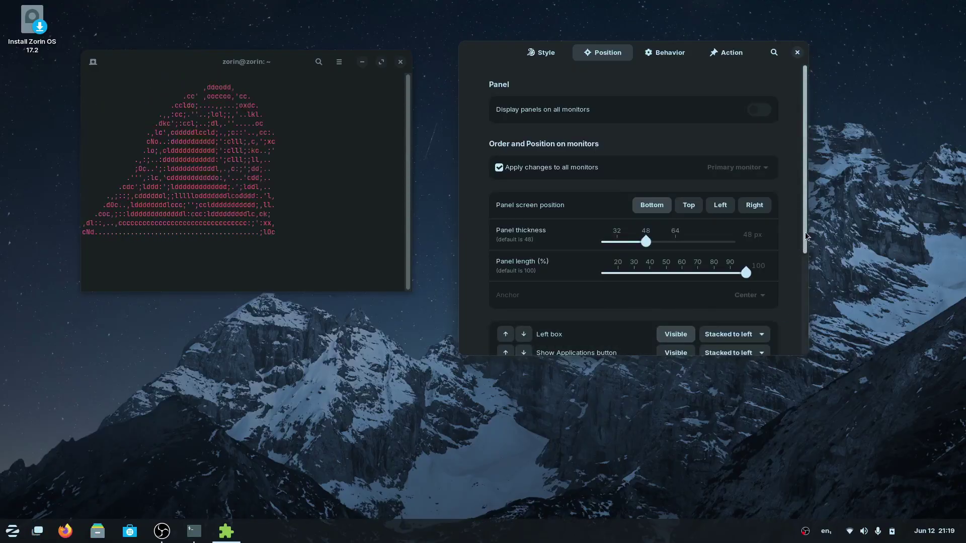
scroll(791, 342, down, 5)
scroll(791, 344, up, 5)
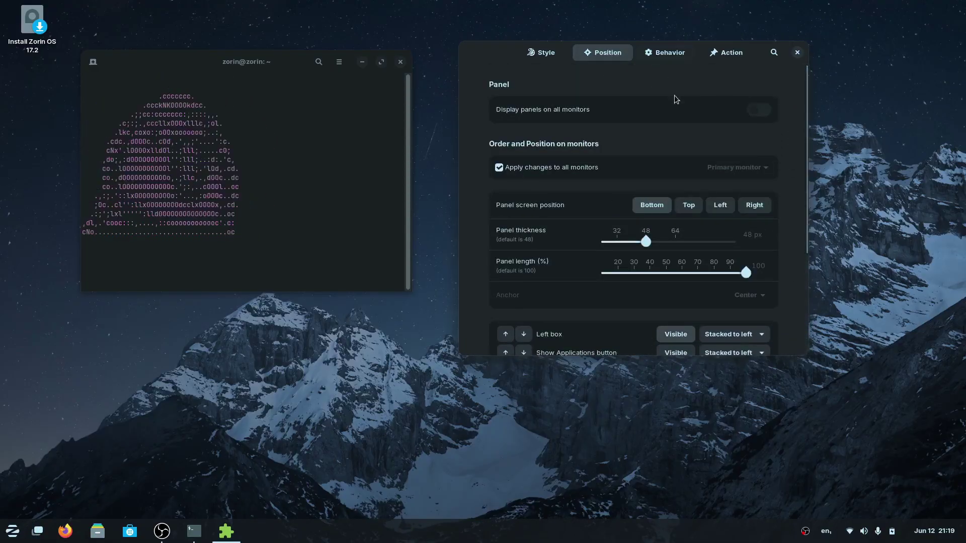
On the Behavior page, toggle favourite apps, running apps and the notification badge off and back on.
click(667, 55)
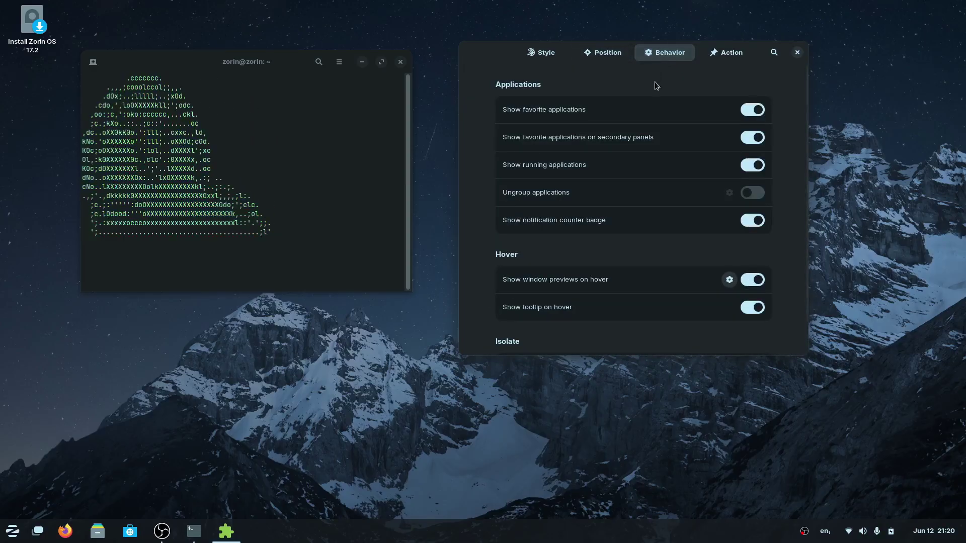
click(753, 111)
click(753, 110)
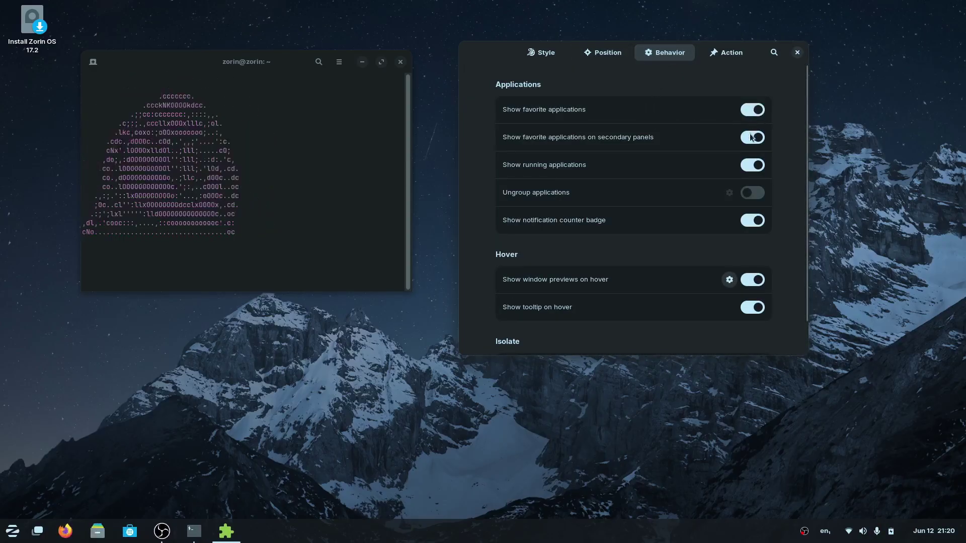
click(757, 165)
click(756, 164)
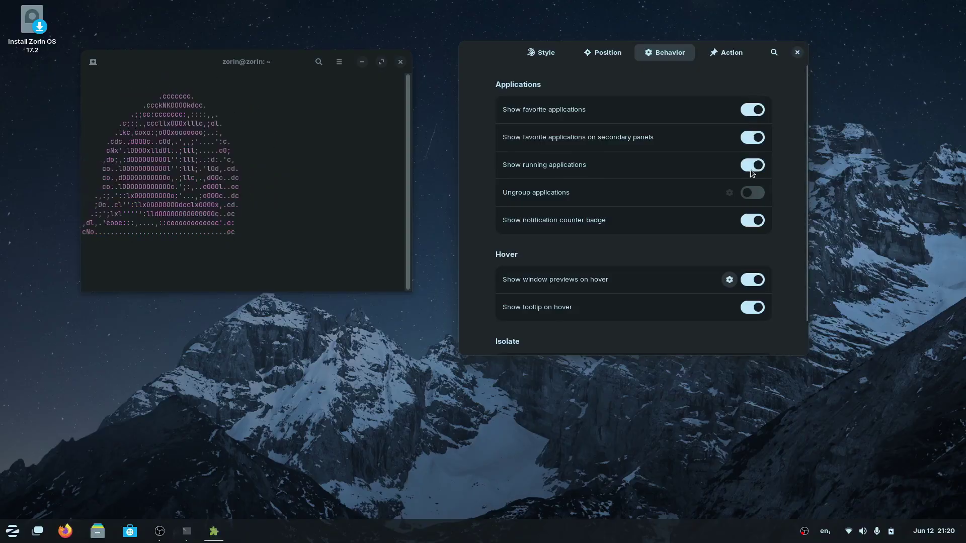
click(753, 225)
click(753, 222)
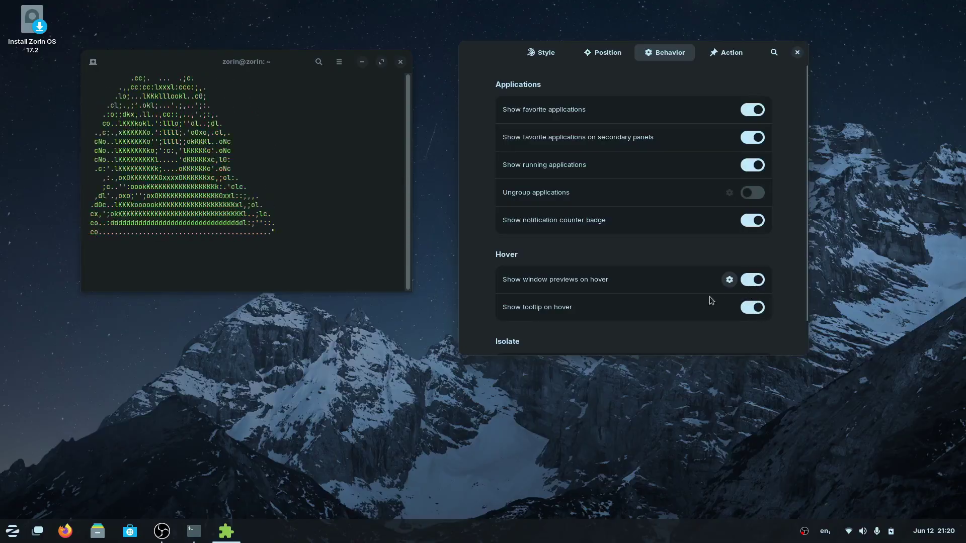
Turn window previews on hover off and back on, leaving them enabled.
mouse_move(226, 531)
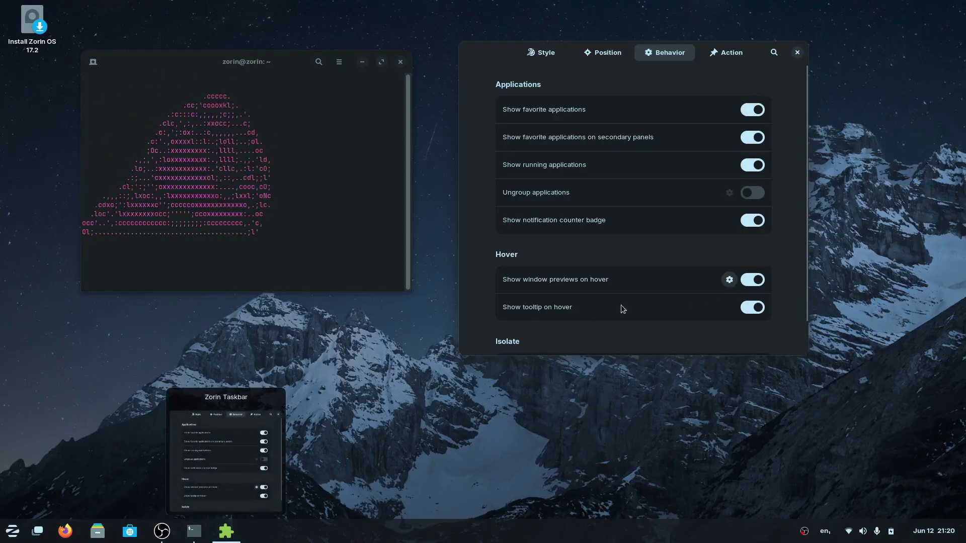
click(753, 280)
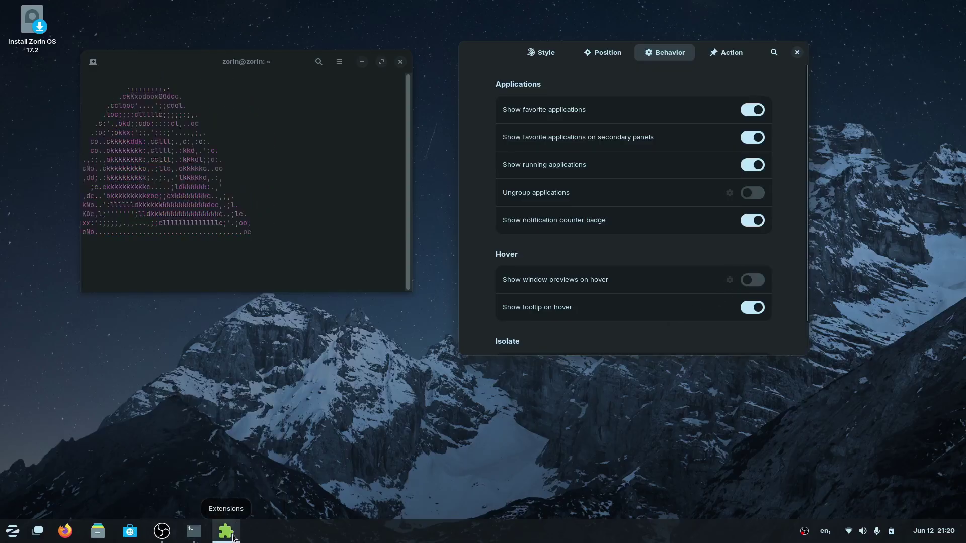
scroll(736, 330, down, 1)
click(752, 280)
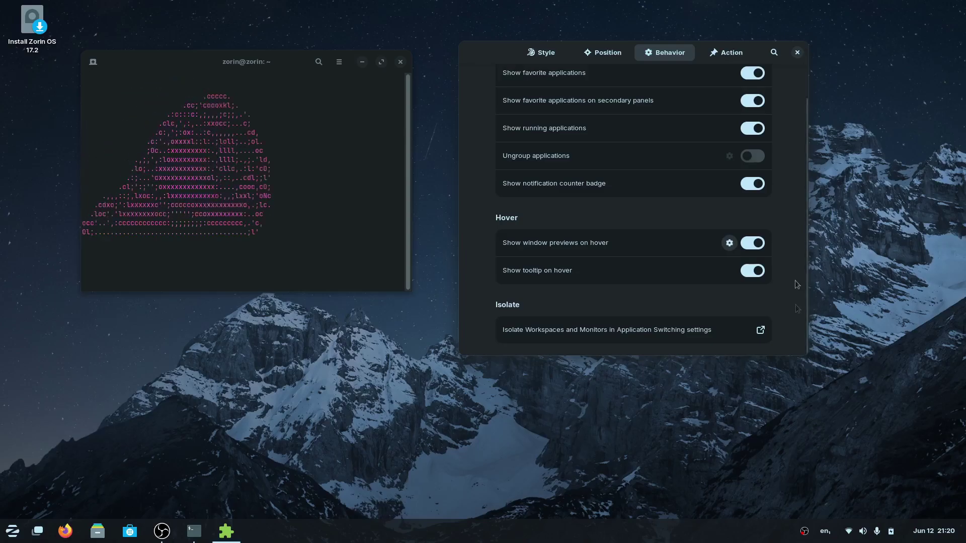
View the taskbar Action settings, close the taskbar settings, and bring up the Zorin menu.
click(717, 53)
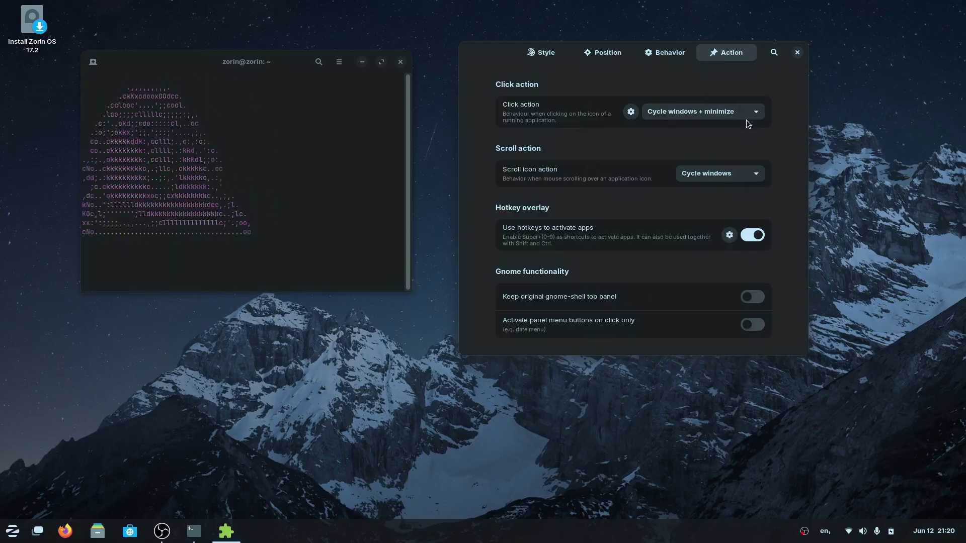
click(797, 52)
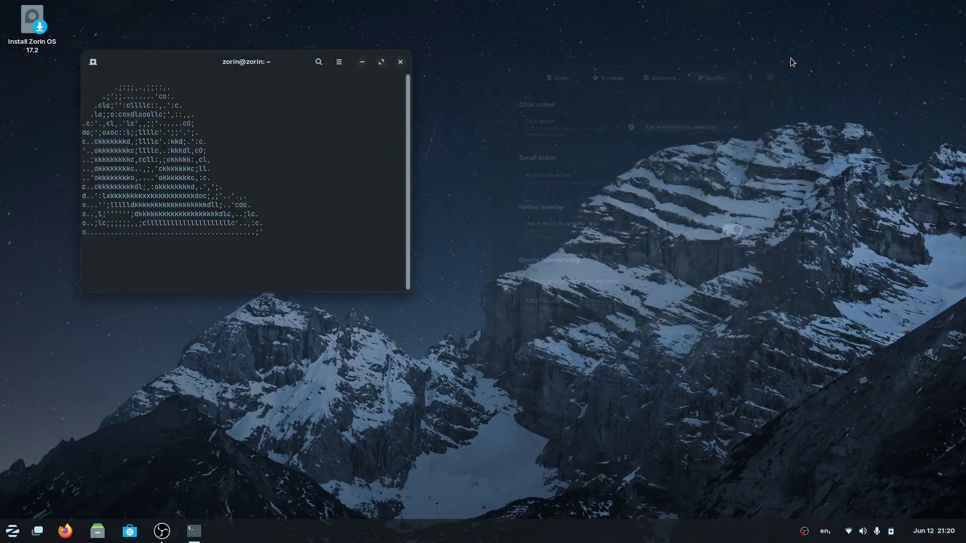
click(15, 537)
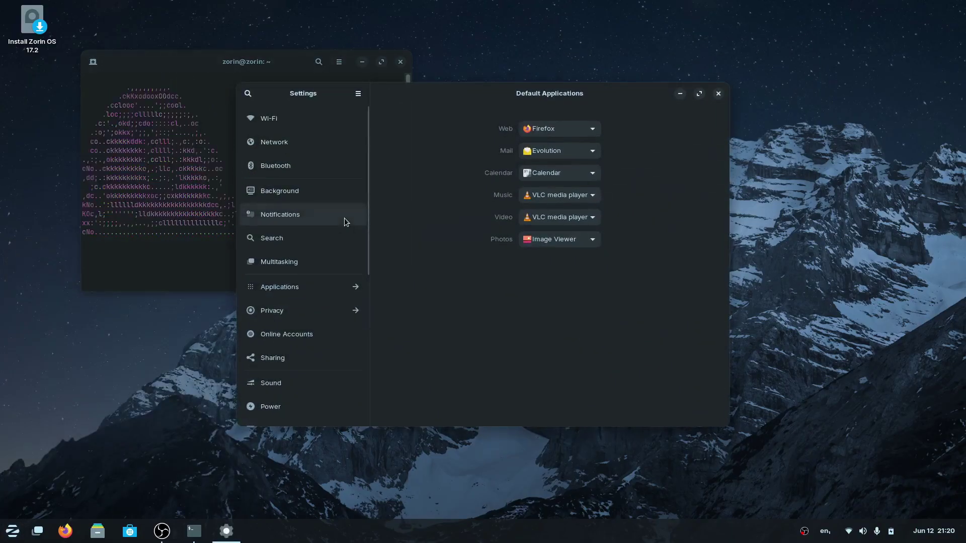
Browse the Wi-Fi, Network, Bluetooth, Background, Notifications and Multitasking settings pages.
click(305, 123)
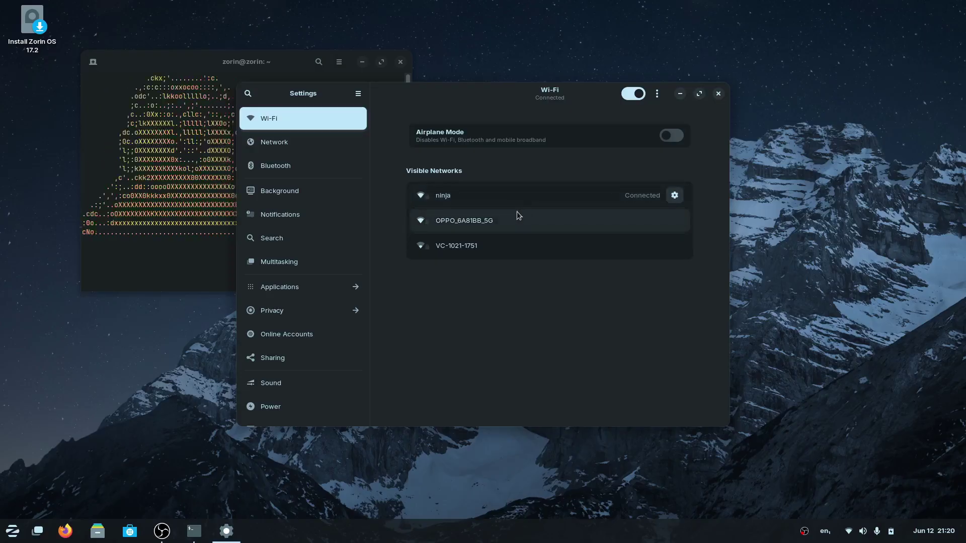
click(271, 149)
click(276, 169)
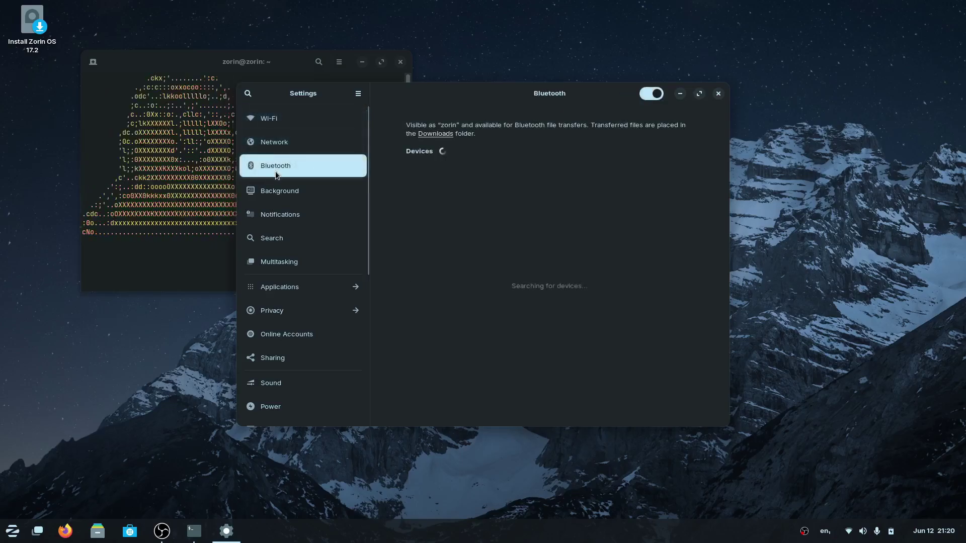
click(287, 196)
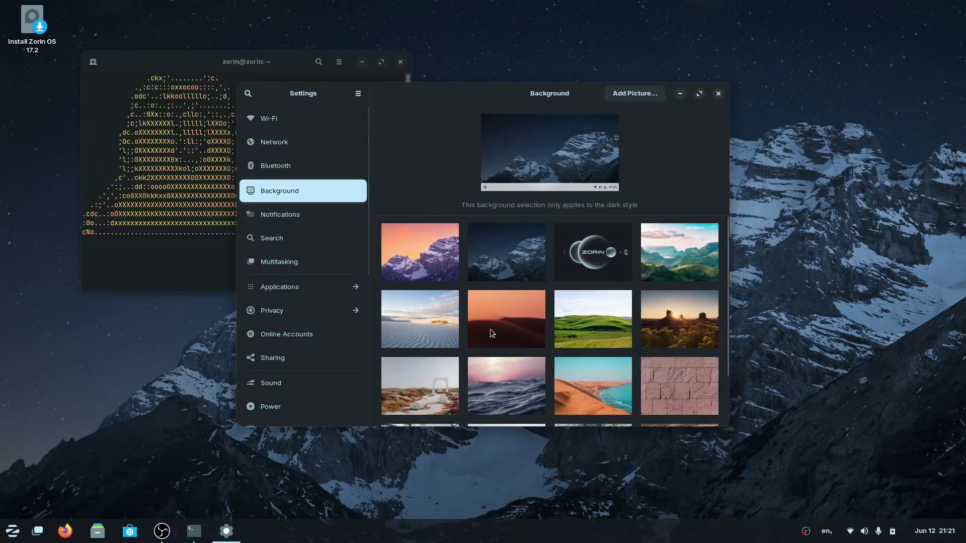
click(291, 219)
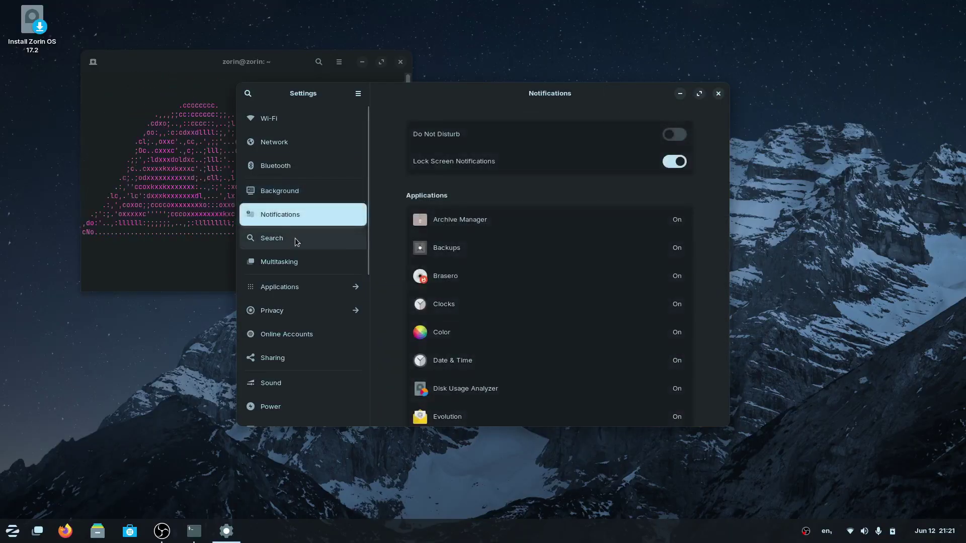
click(290, 261)
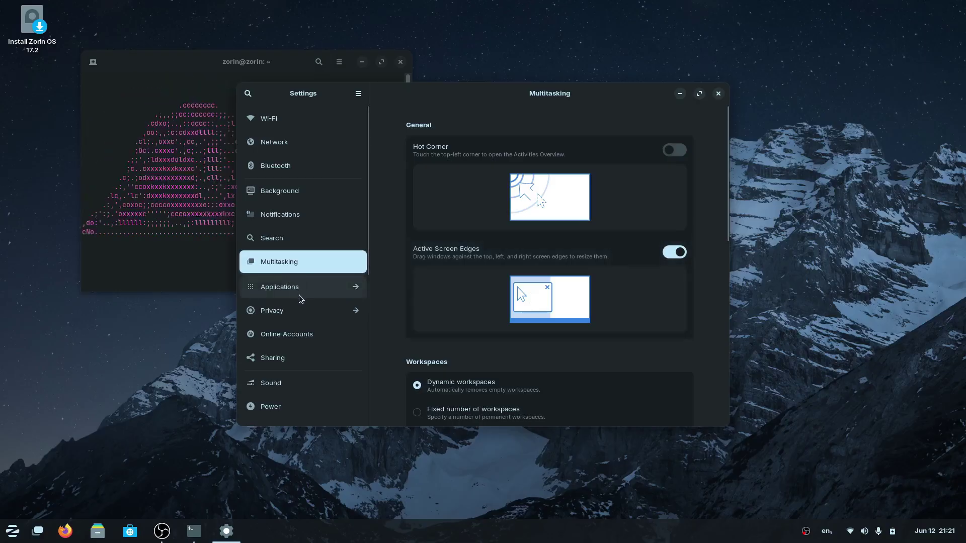
Scroll through the Online Accounts provider list, then go to the Sharing page.
click(288, 334)
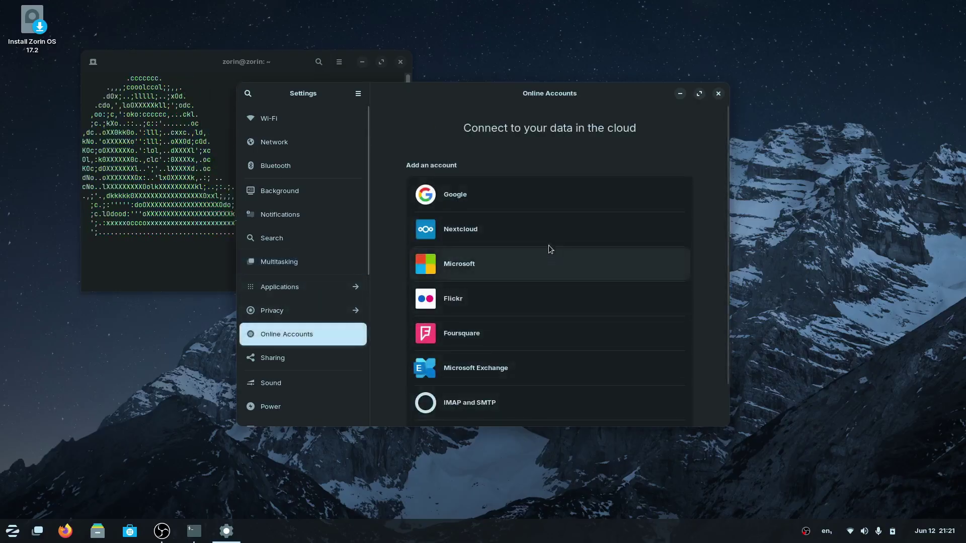
drag(726, 190, 722, 218)
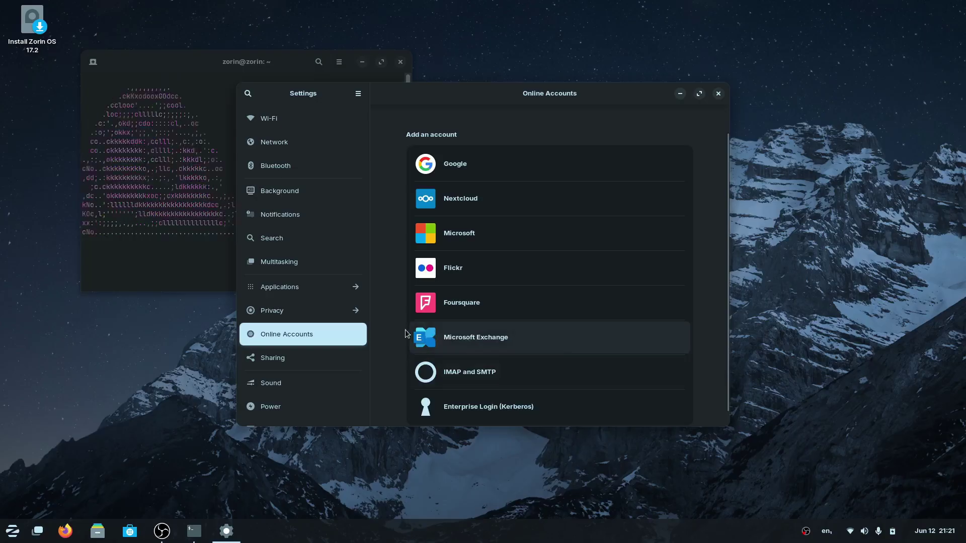
click(308, 359)
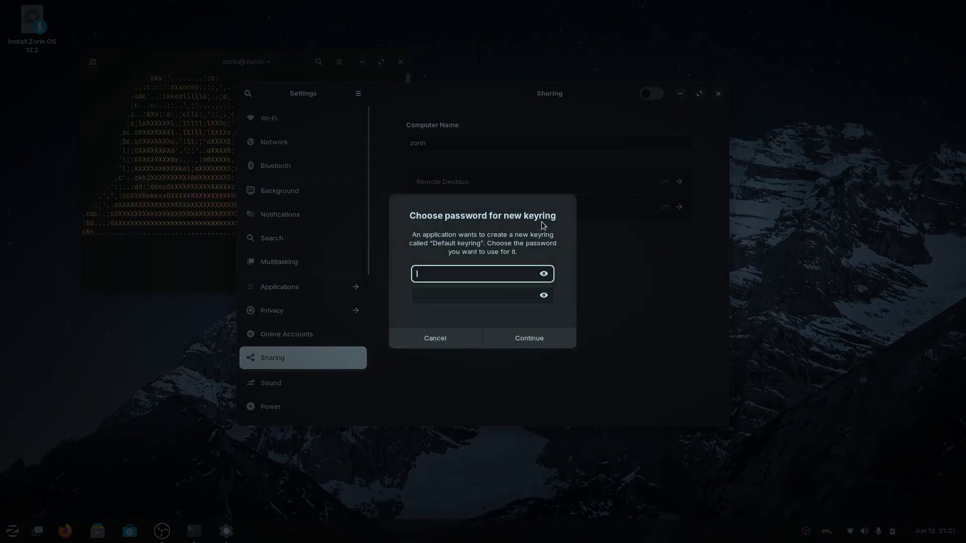
Enter and confirm a password for the new Default keyring.
text(1234)
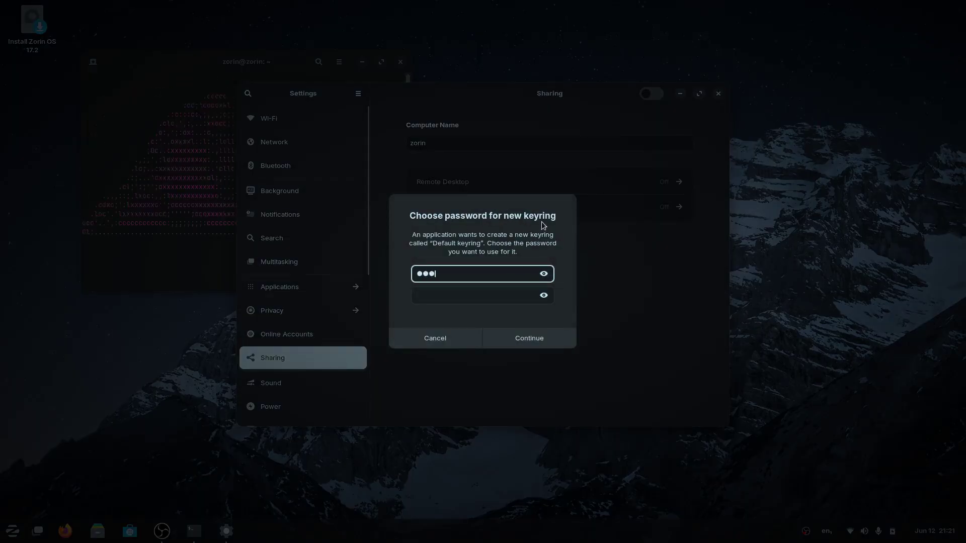
text(567890)
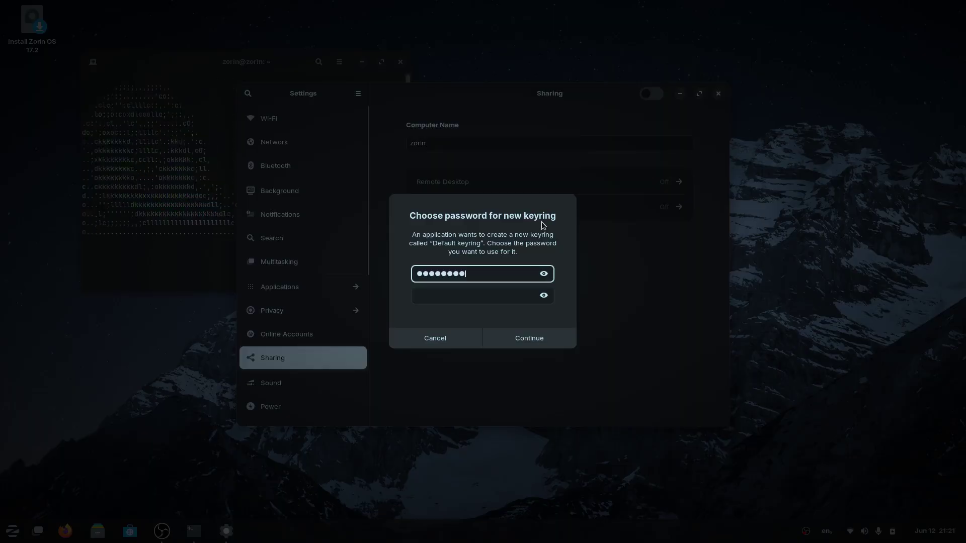
key(Tab)
text(1234567)
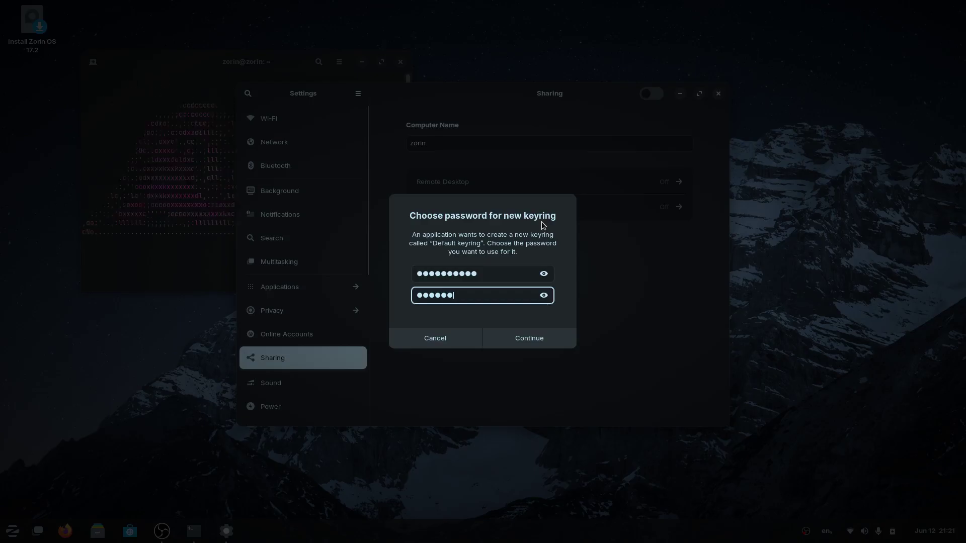
text(890)
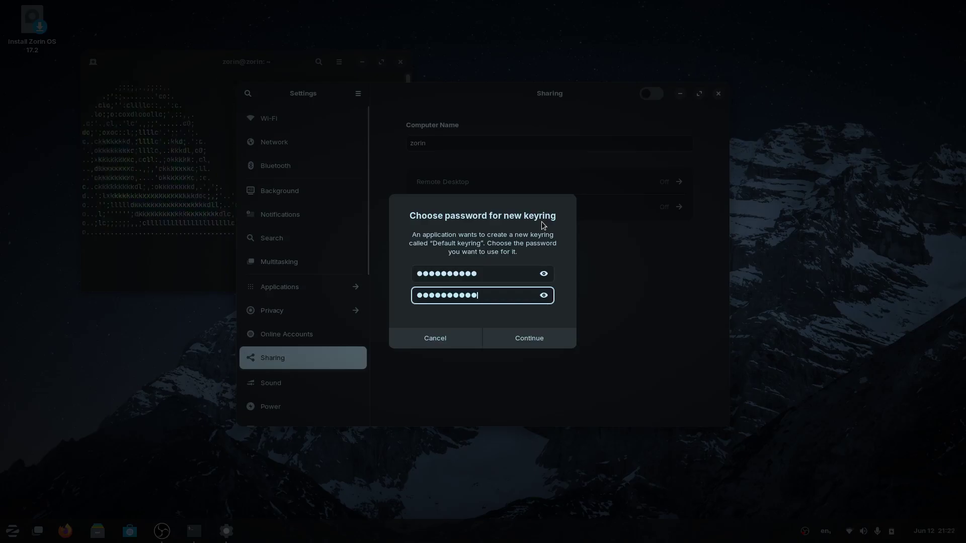
click(544, 337)
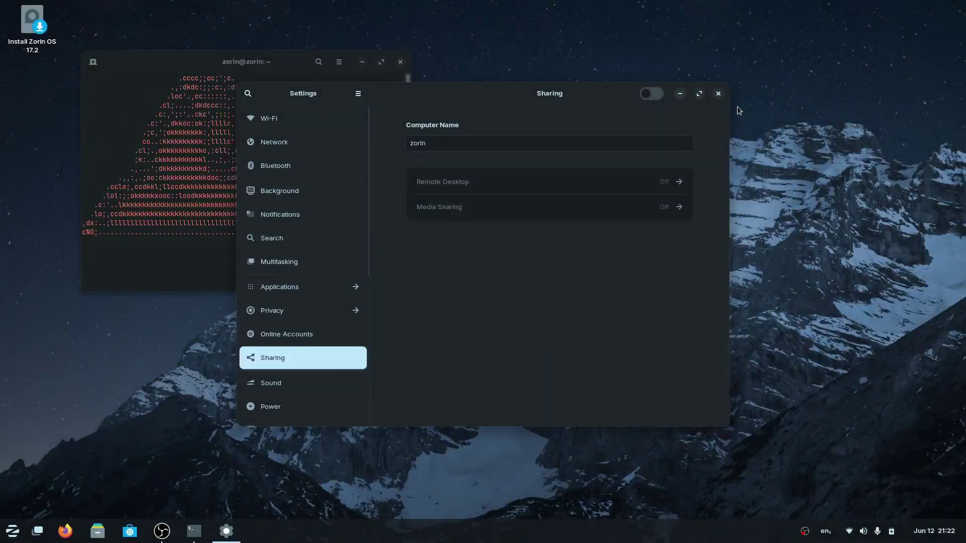
Turn on computer sharing and enable Remote Desktop, Remote Control and legacy VNC.
click(652, 98)
click(675, 187)
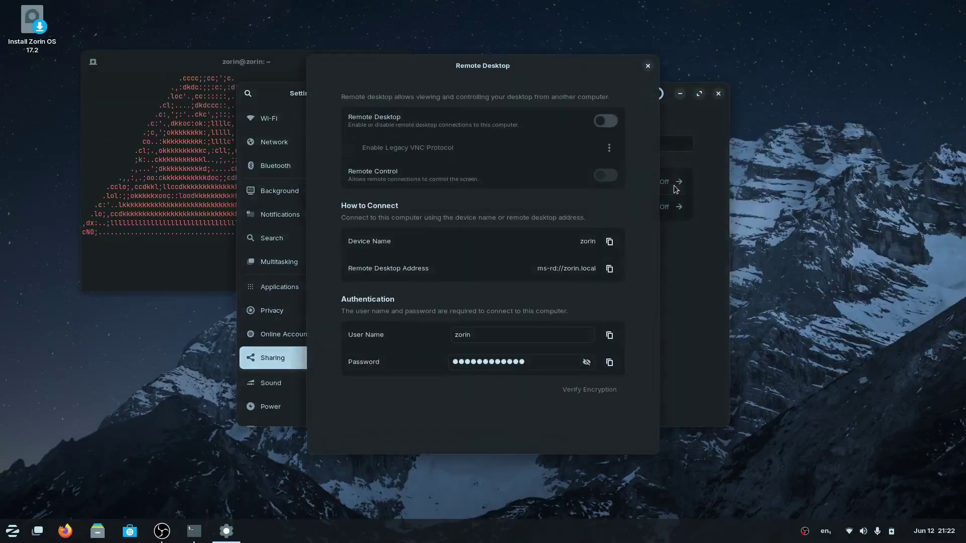
click(608, 120)
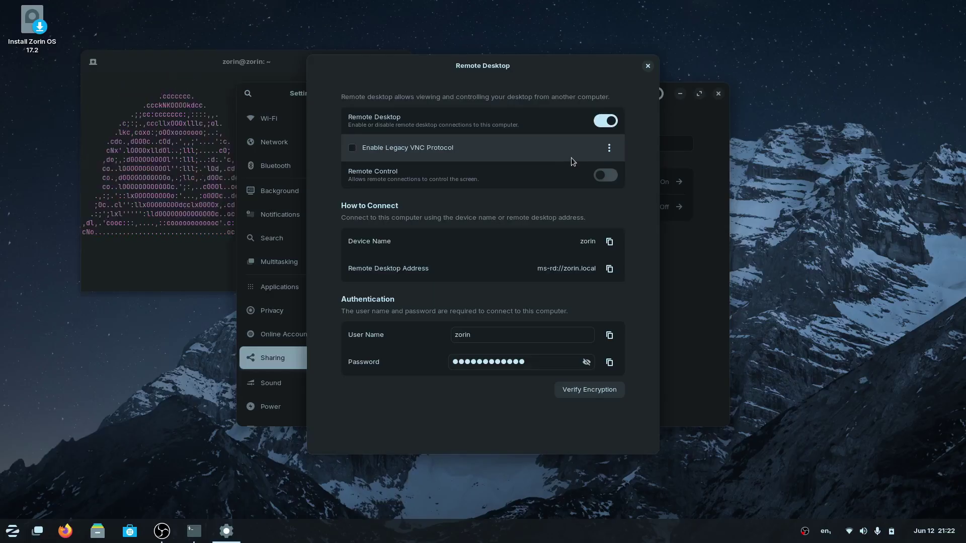
click(605, 176)
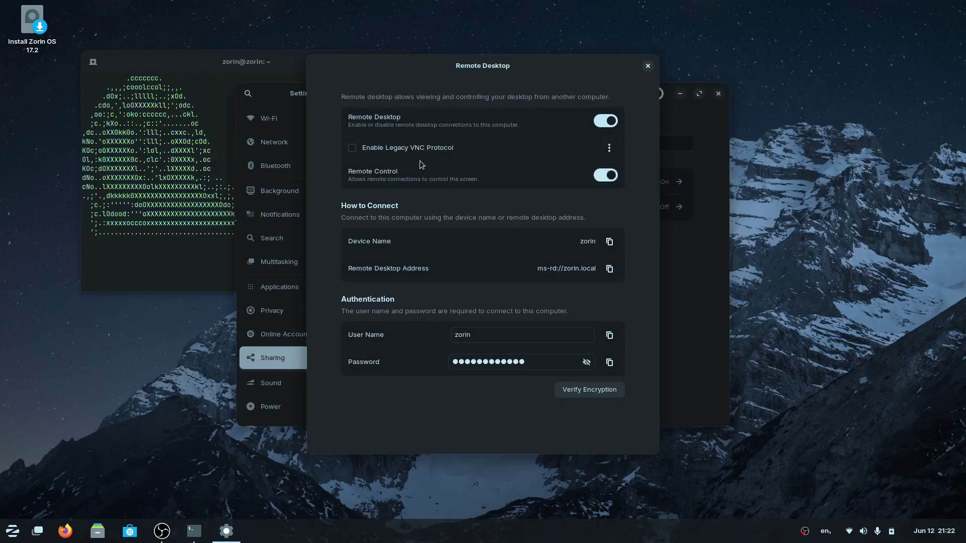
click(352, 148)
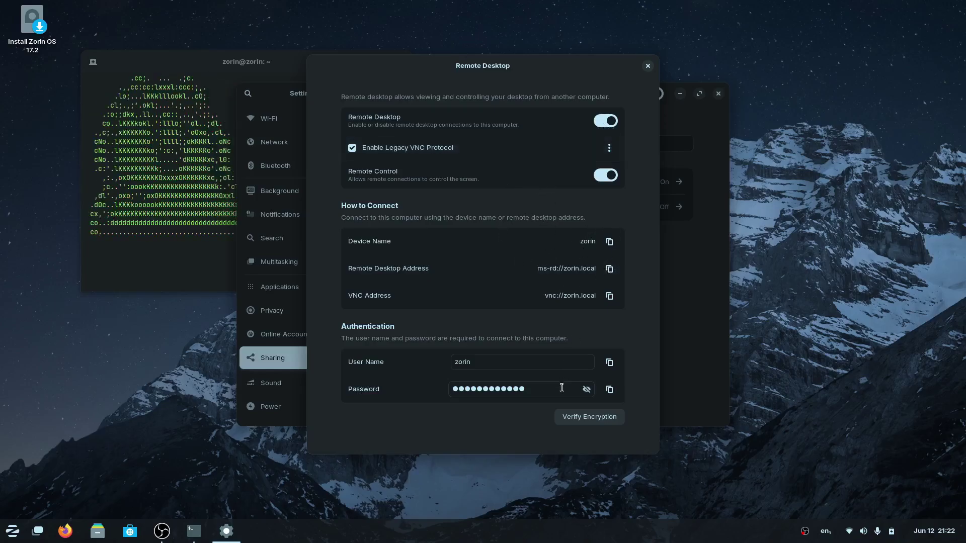
Switch Remote Control and Remote Desktop back off and close the Remote Desktop dialog.
click(610, 176)
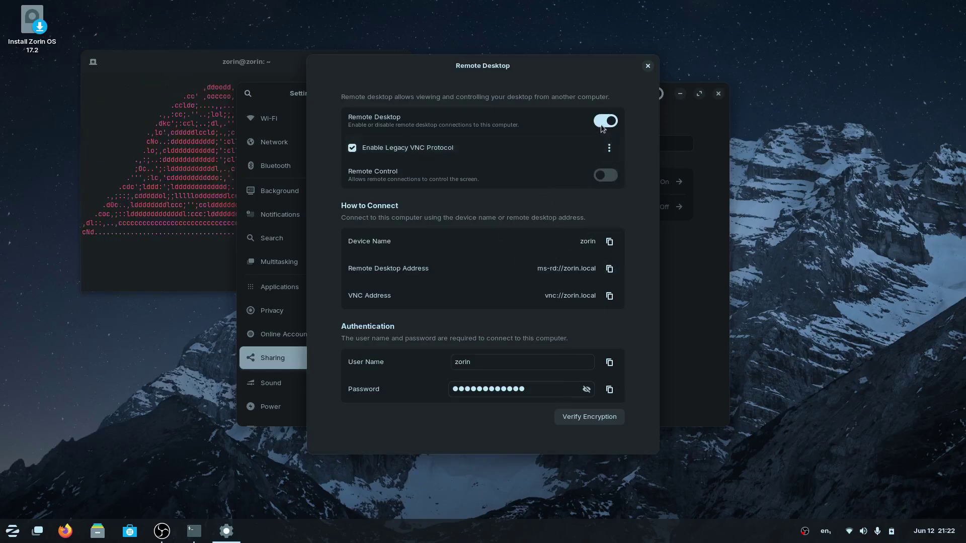
click(606, 120)
click(648, 66)
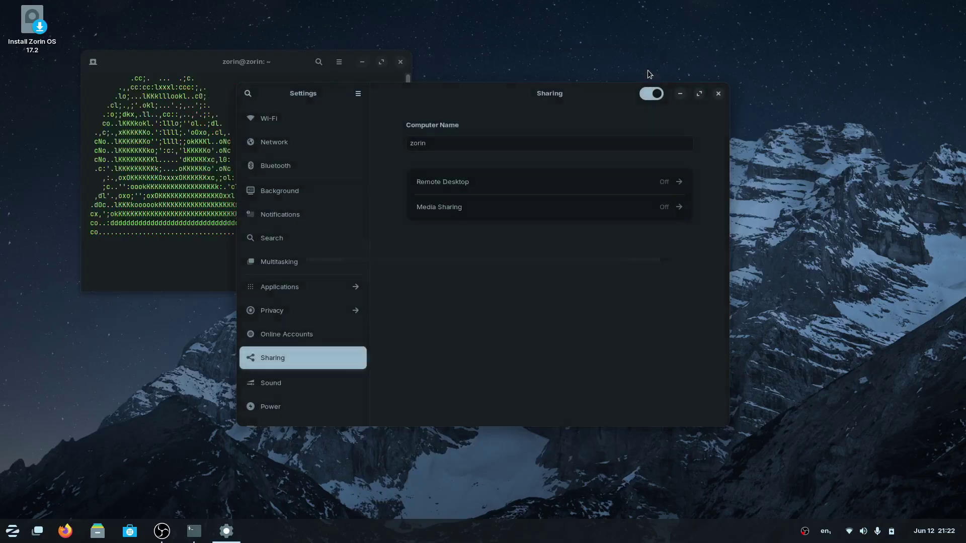
Review the Media Sharing, Sound and Displays settings, then close the Settings window.
click(523, 207)
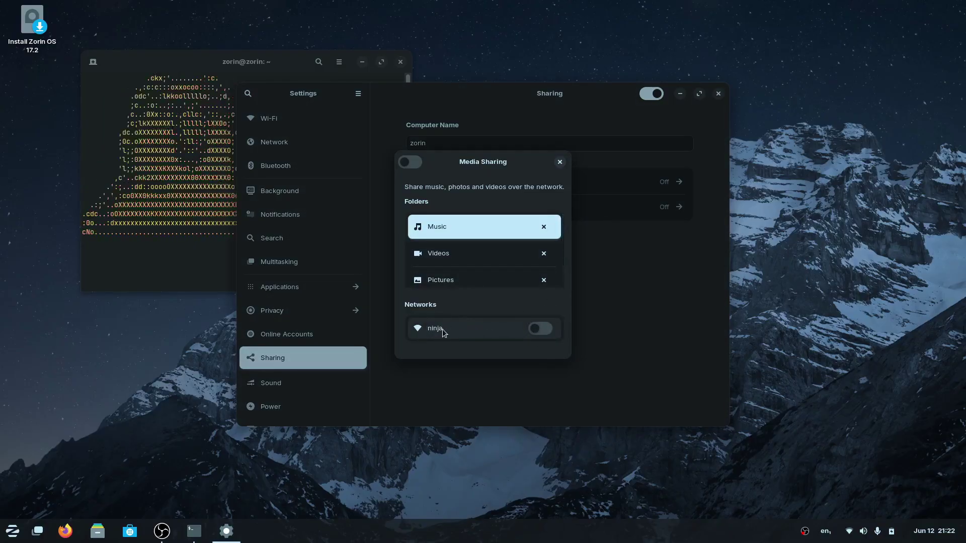
click(559, 161)
scroll(367, 250, down, 5)
click(283, 235)
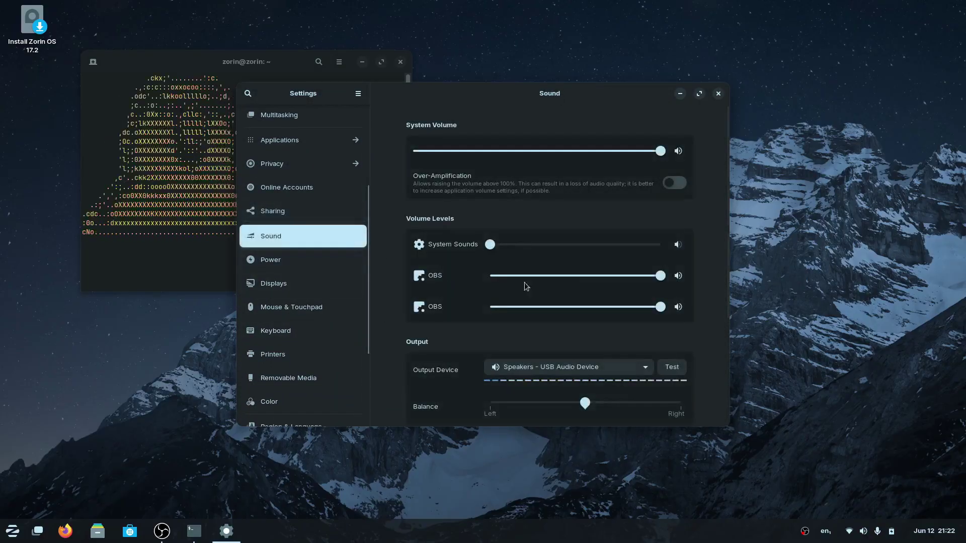
click(279, 283)
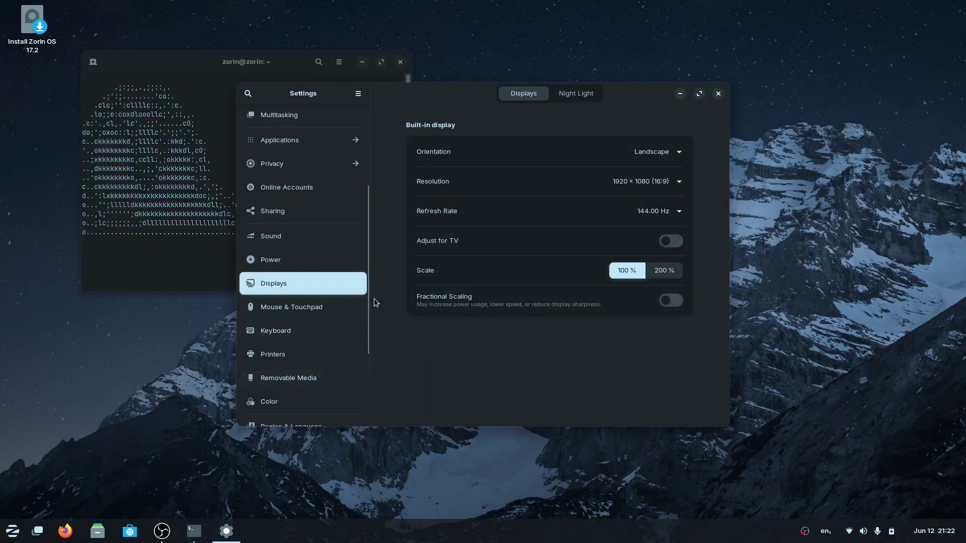
drag(368, 296, 357, 375)
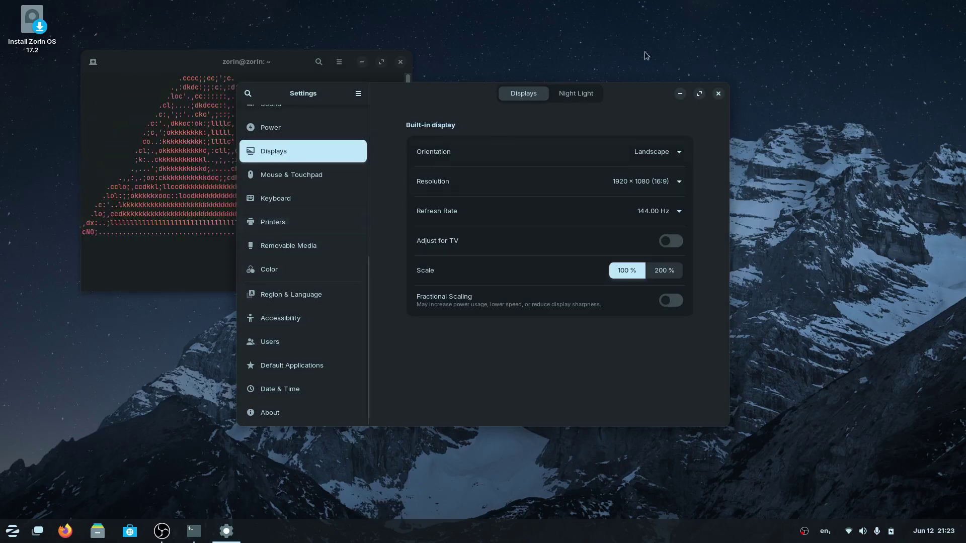
click(717, 95)
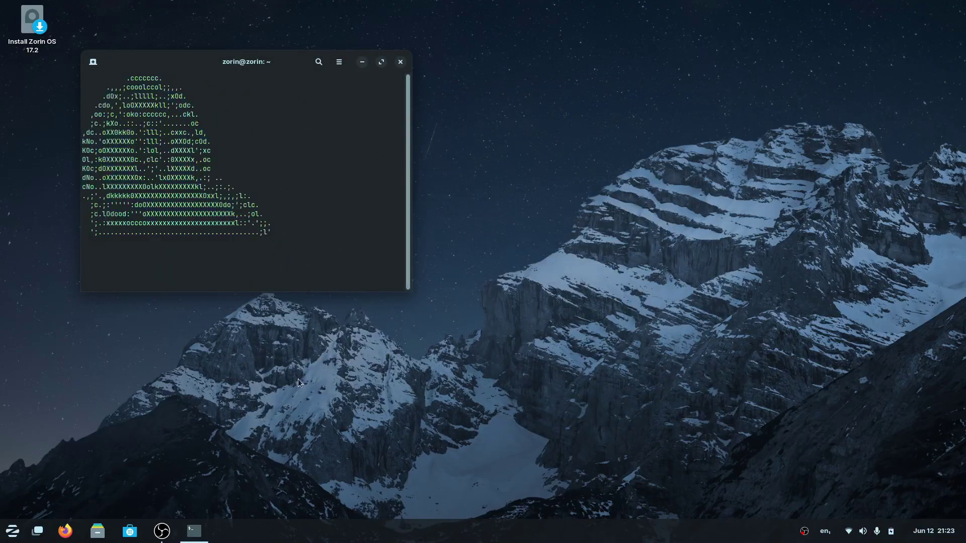
Launch the Software store, move it right beside the terminal, and bring up its app search.
click(130, 531)
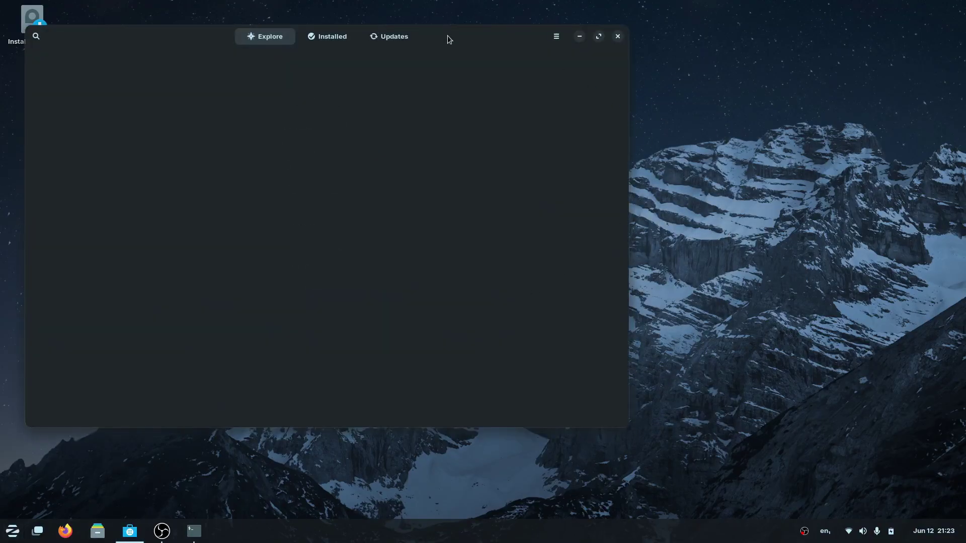
drag(448, 34, 748, 68)
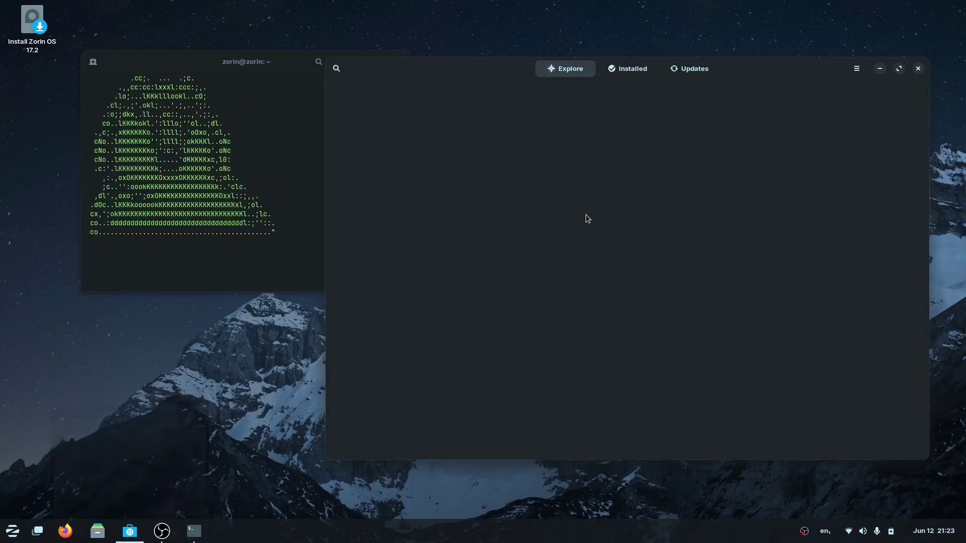
click(336, 68)
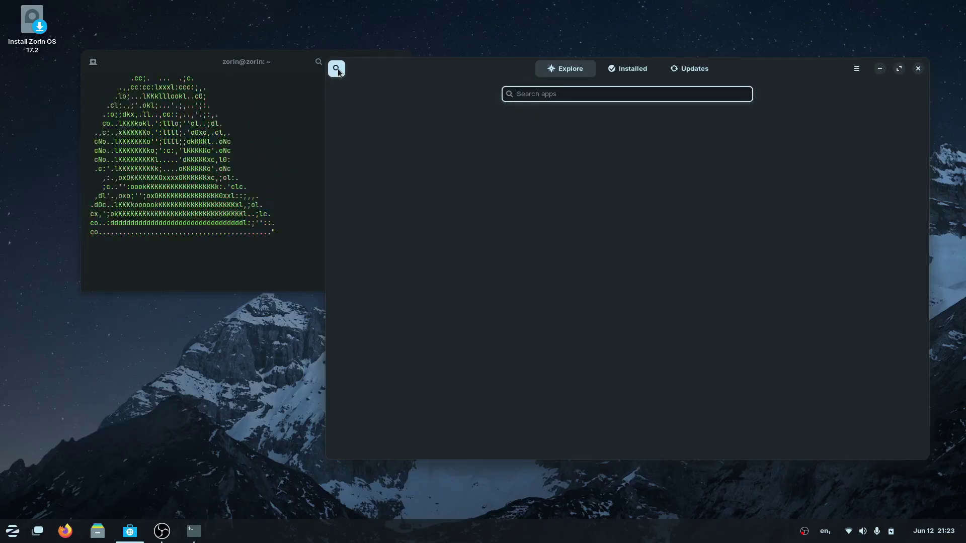
Launch Evolution via an 'elv' search, cancel its Welcome wizard, and close it.
key(super)
text(e)
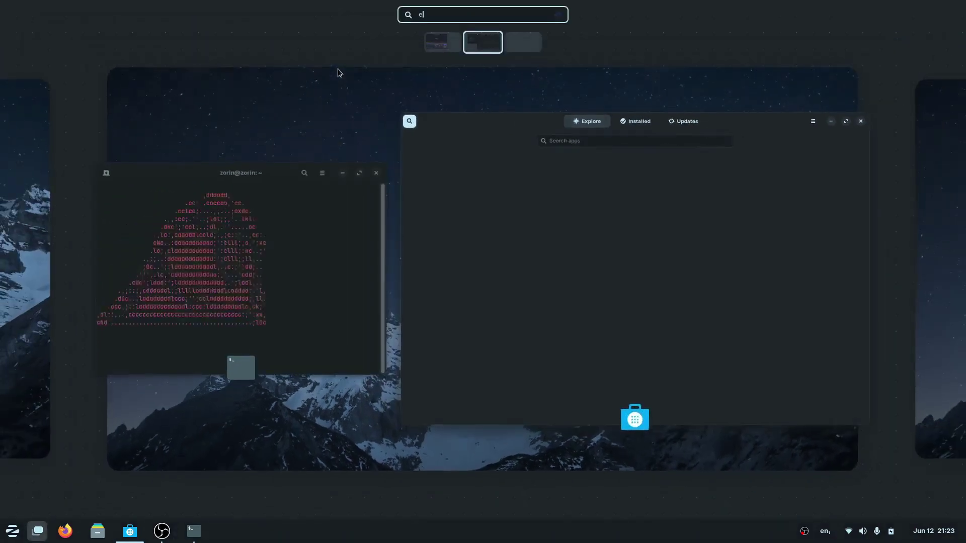
text(lv)
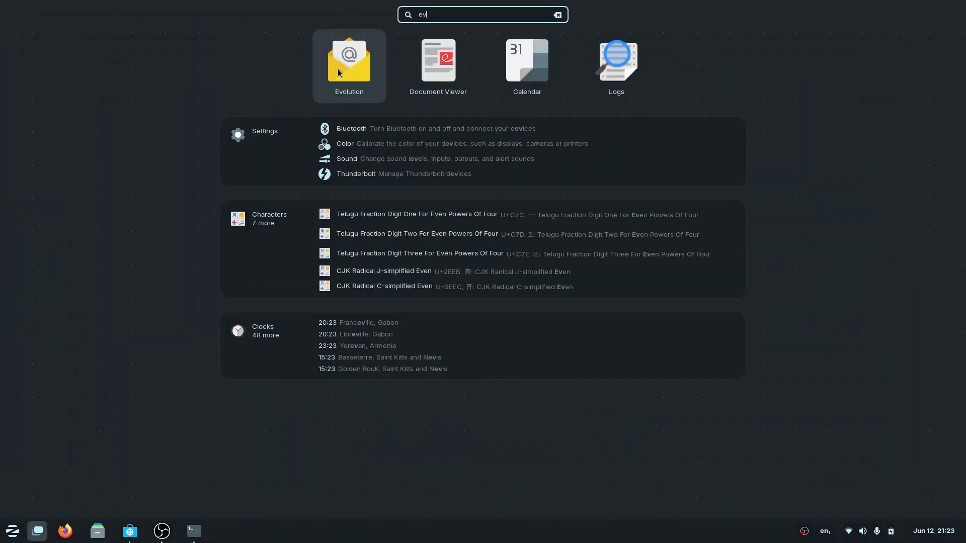
key(Return)
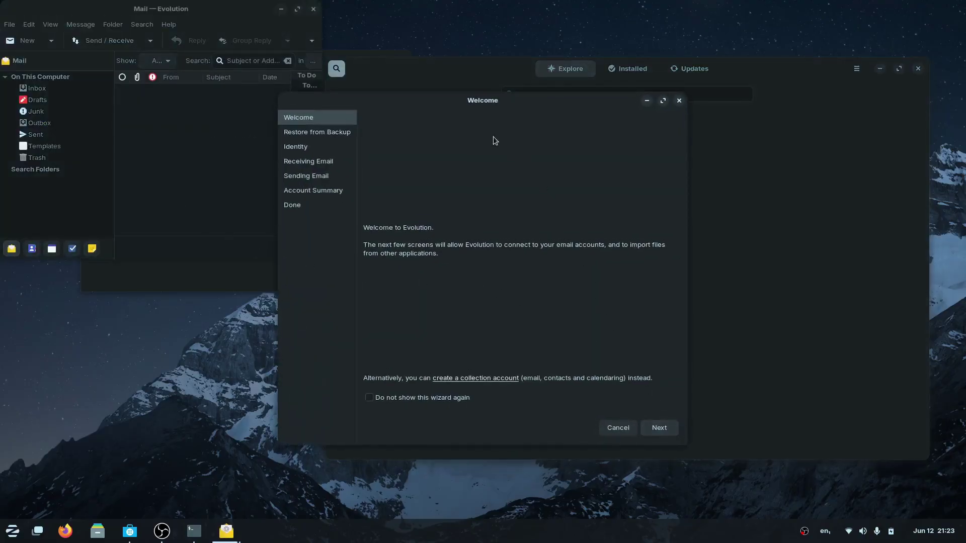
click(679, 101)
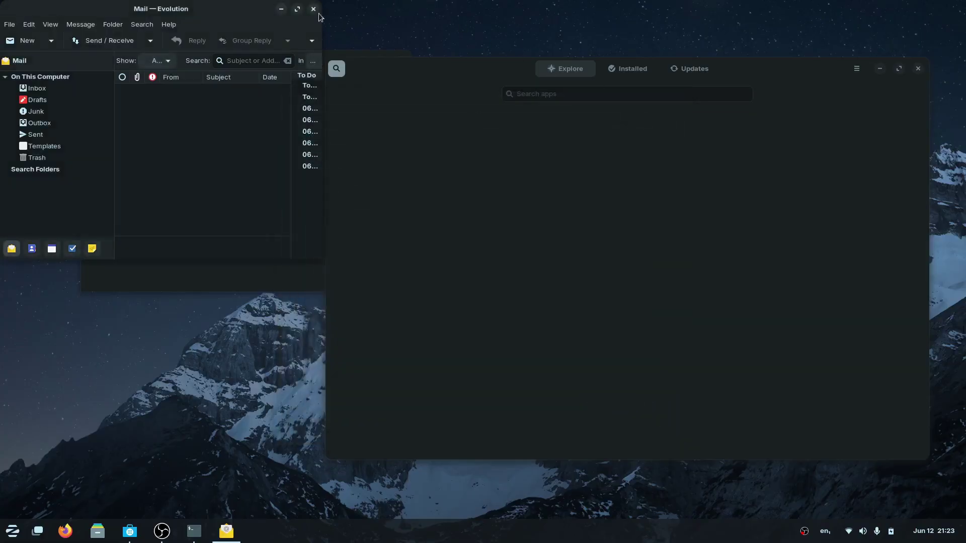
click(313, 11)
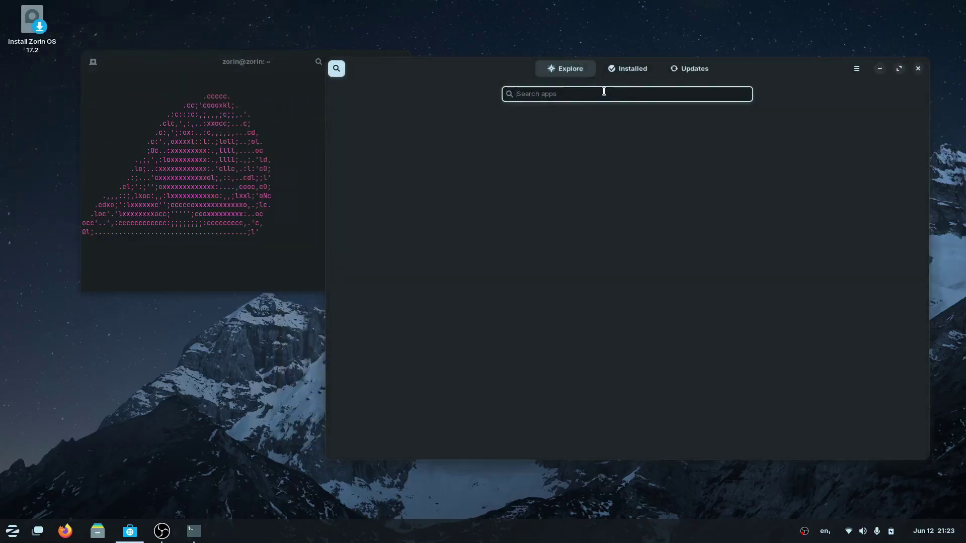
Search for 'mailspring', start installing Mailspring, and return to the search results.
text(mailsp)
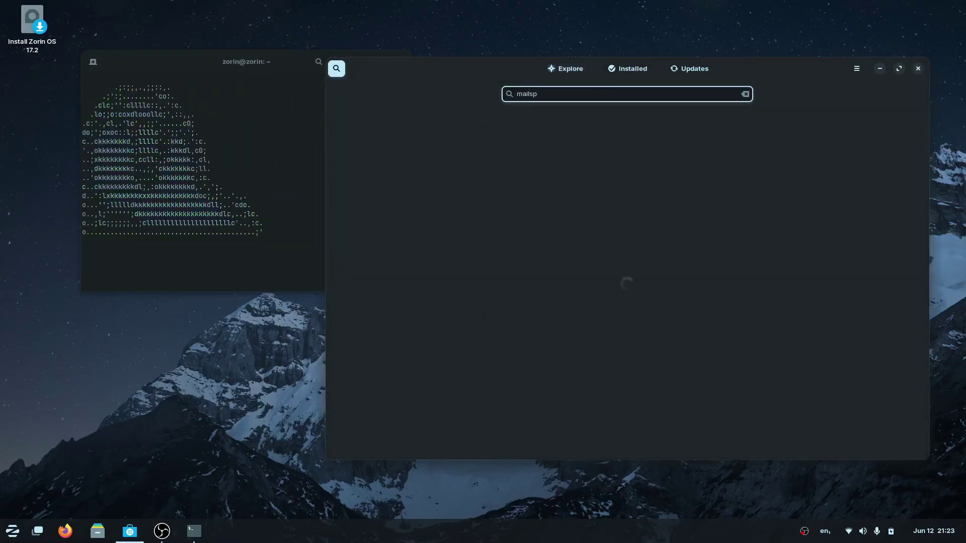
text(ring)
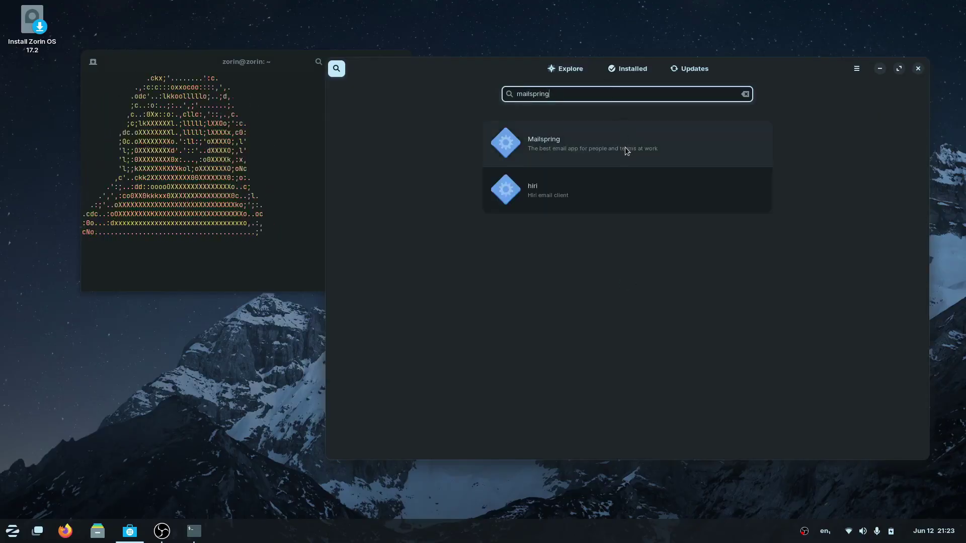
click(625, 149)
click(817, 119)
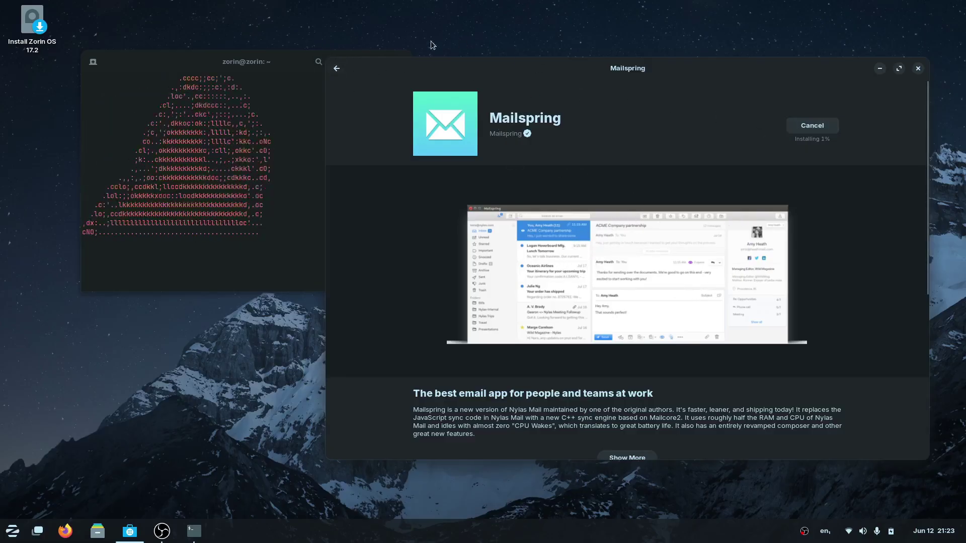
click(336, 68)
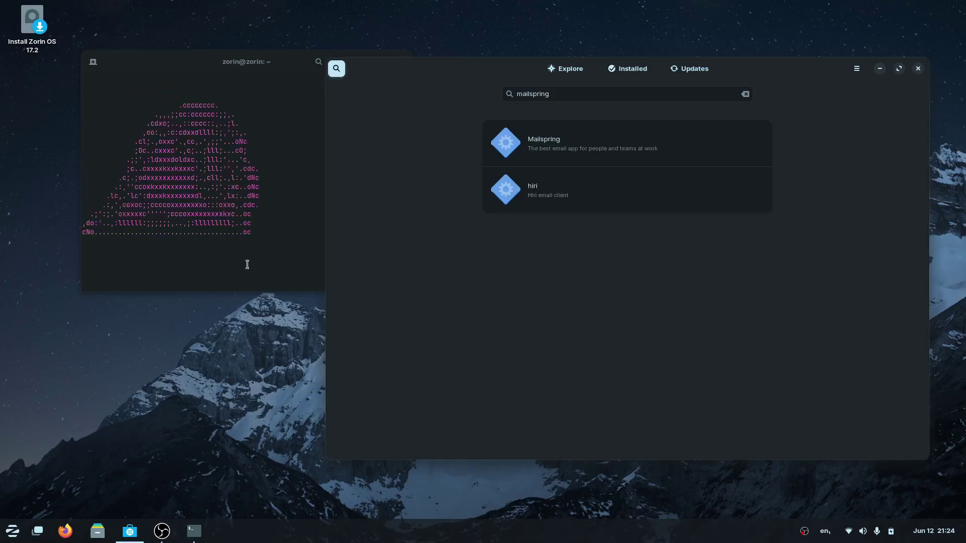
Search the Zorin menu for 'word' and launch LibreOffice Writer.
click(12, 532)
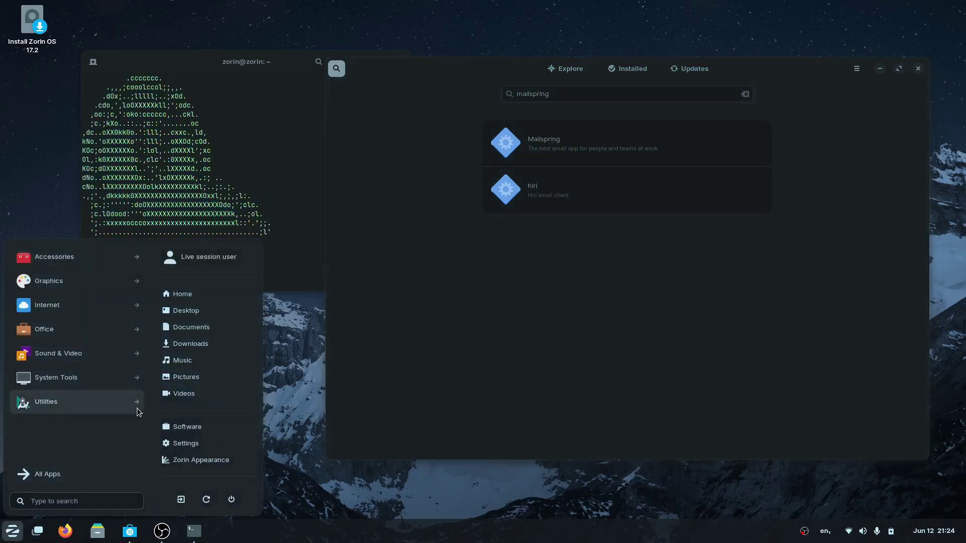
text(word)
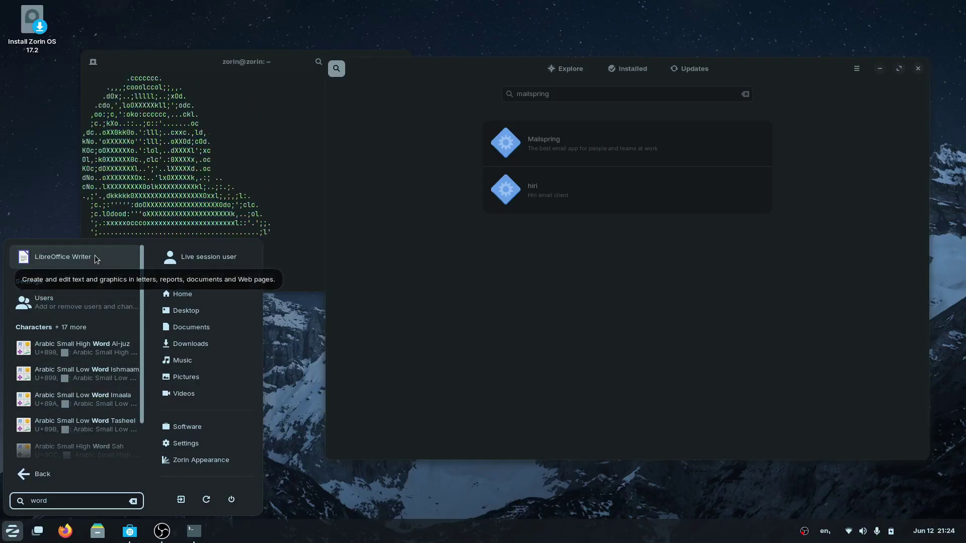
click(63, 257)
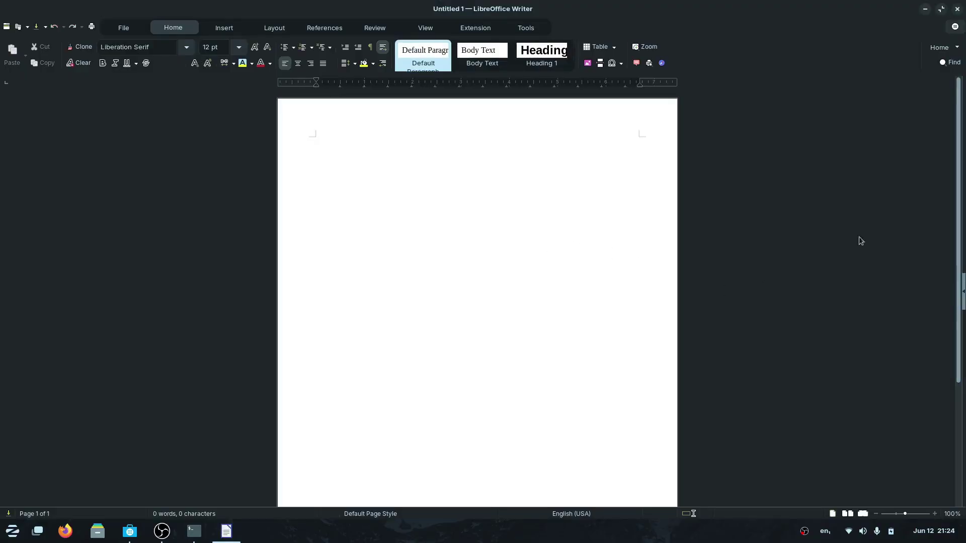
Close LibreOffice Writer and search the Software store for 'onlyoffice'.
click(957, 9)
click(575, 95)
key(ctrl+a)
text(only)
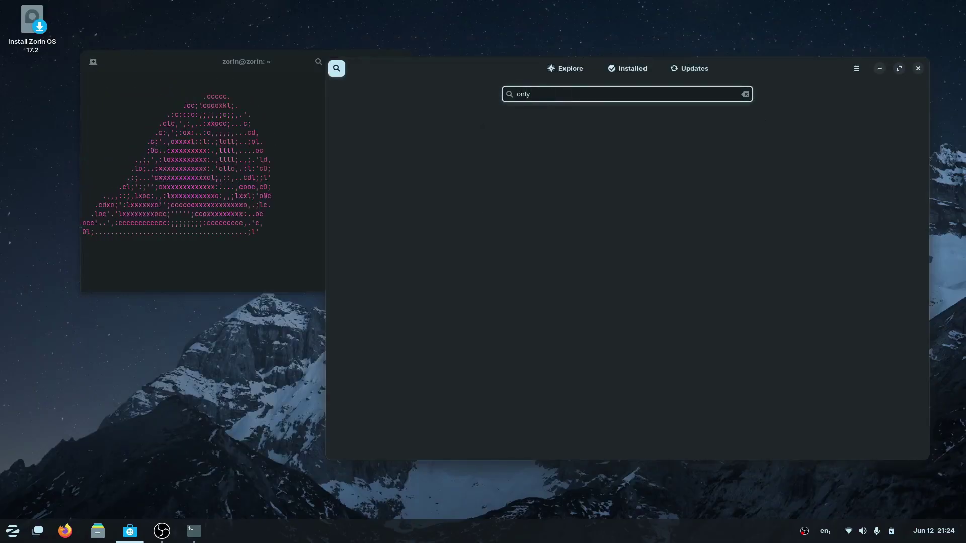
text(office)
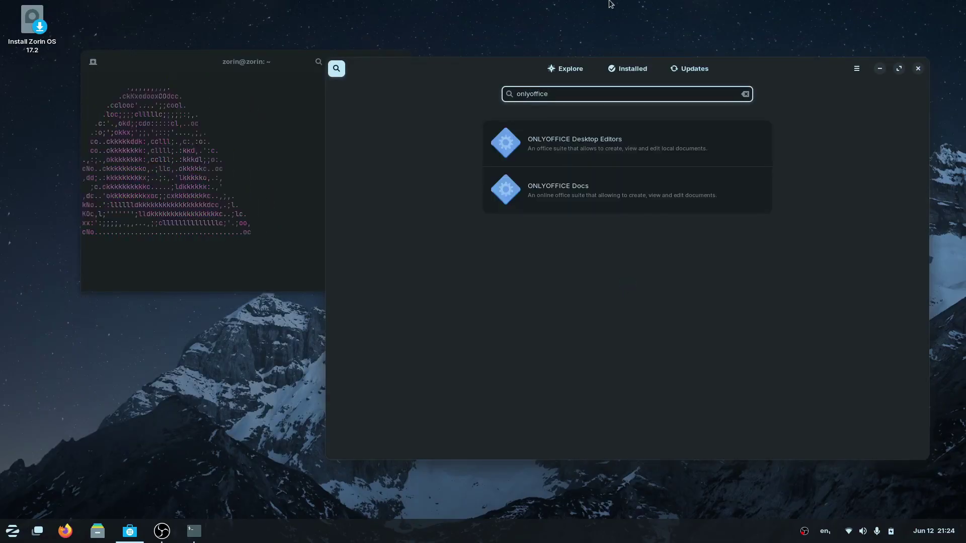
Start installing ONLYOFFICE Desktop Editors, then close the Software store.
click(584, 158)
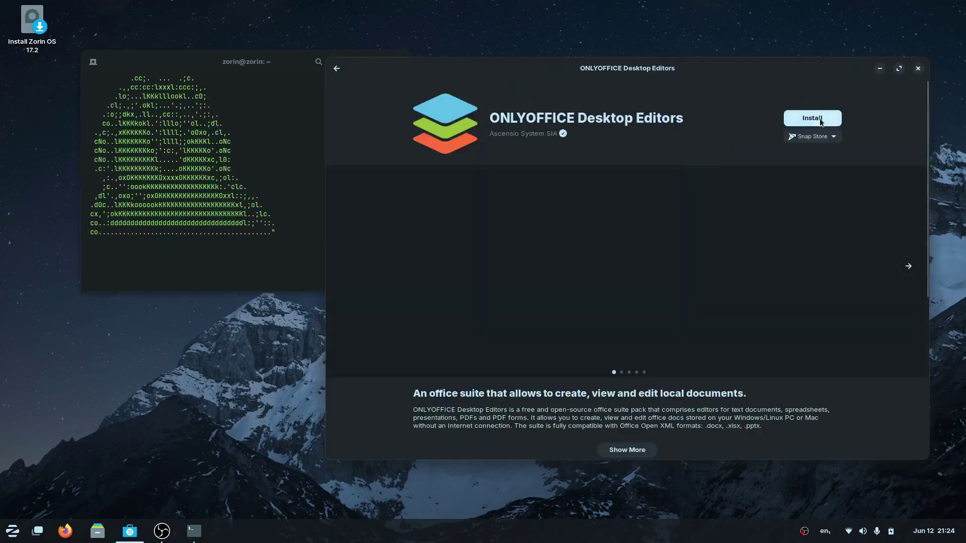
click(820, 120)
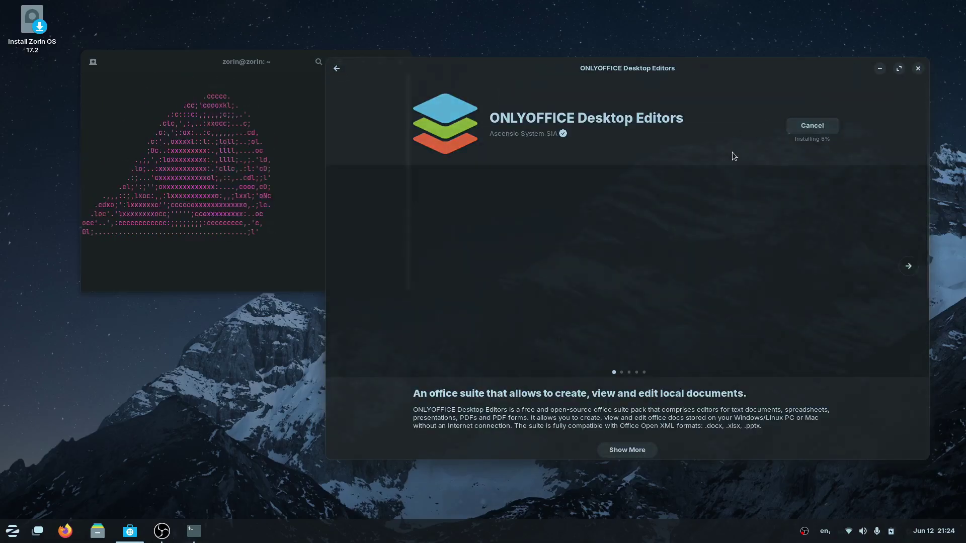
key(alt+F4)
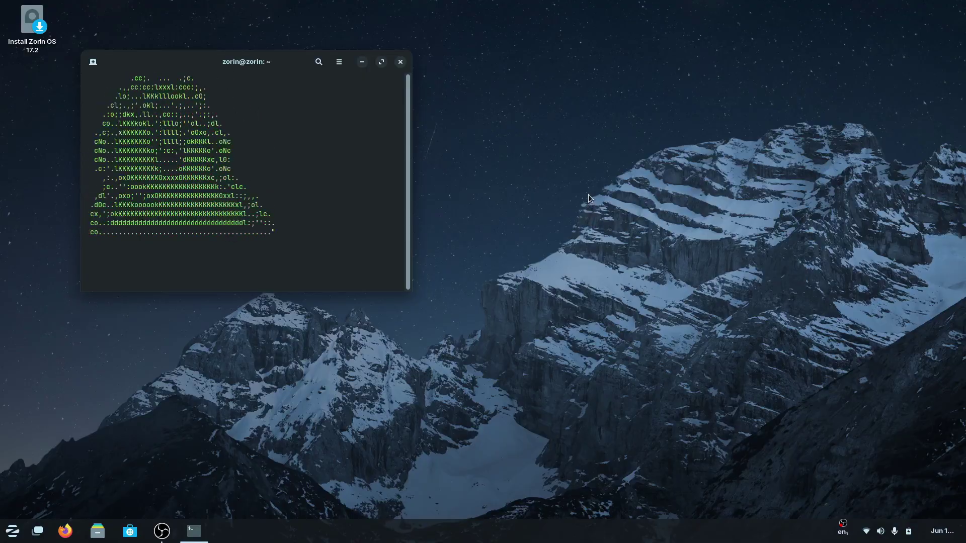
Launch Mailspring by searching 'mail' in the overview.
key(super)
text(mail)
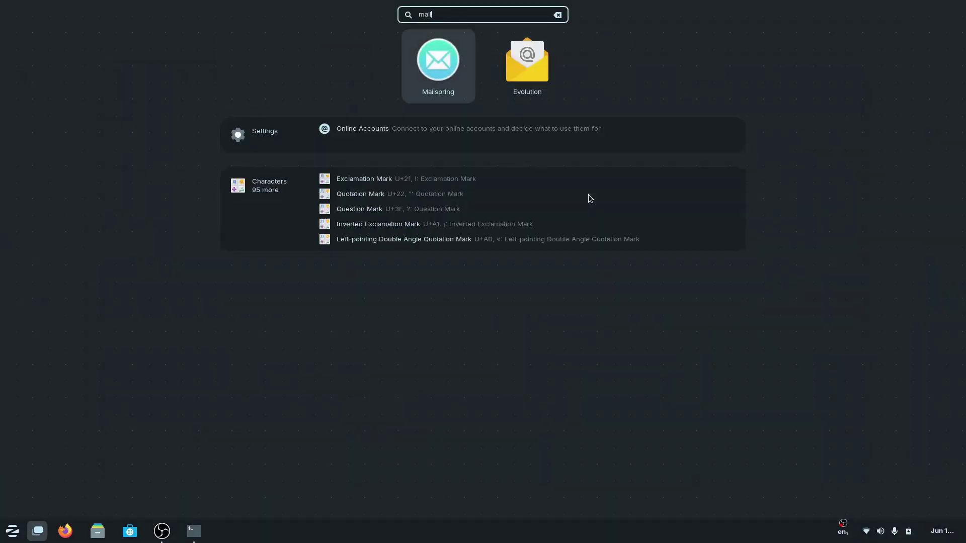
key(Return)
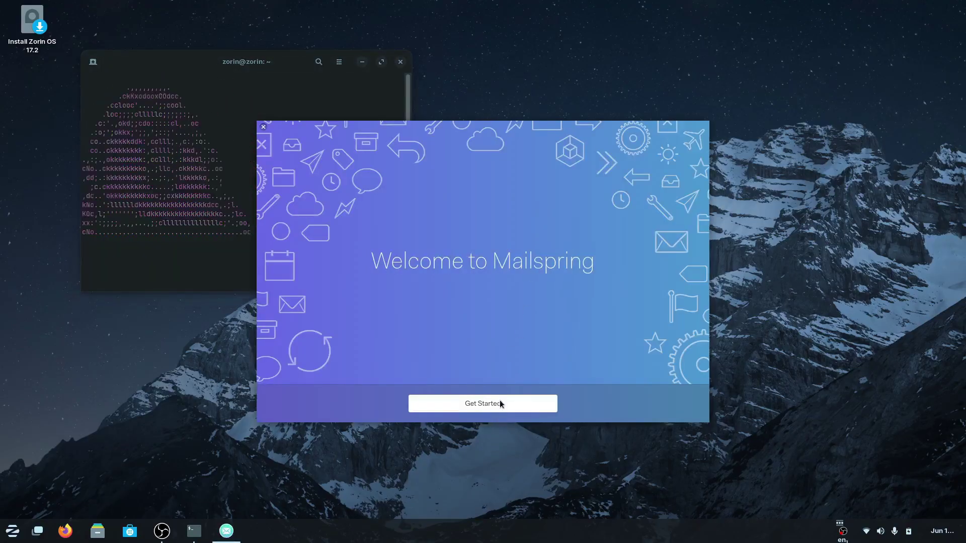
Go through Mailspring's welcome tour and skip creating a Mailspring ID.
click(499, 405)
click(522, 402)
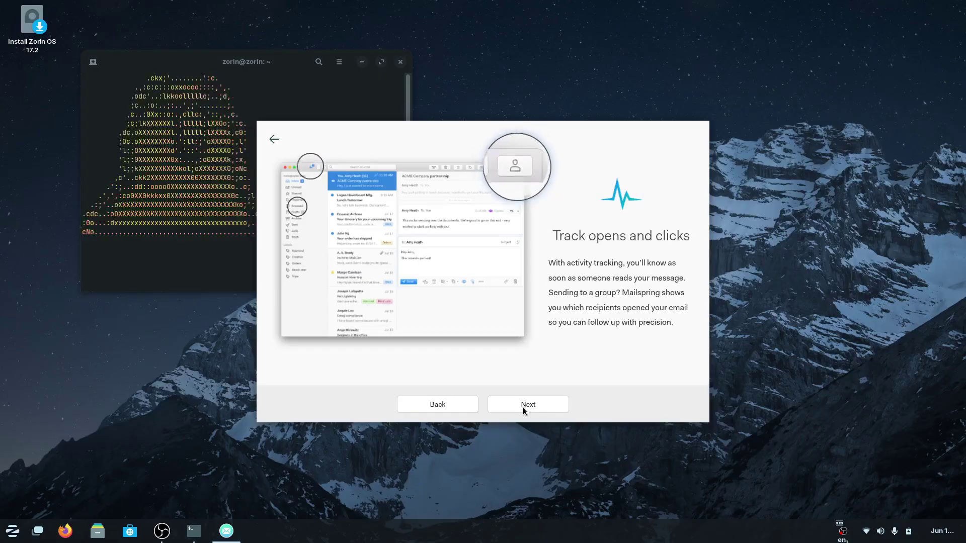
click(523, 406)
click(523, 406)
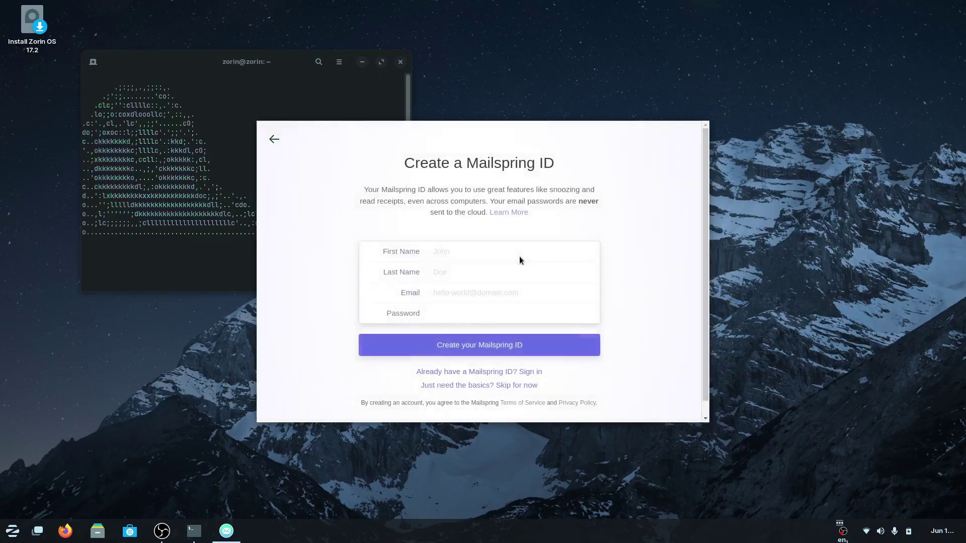
click(511, 386)
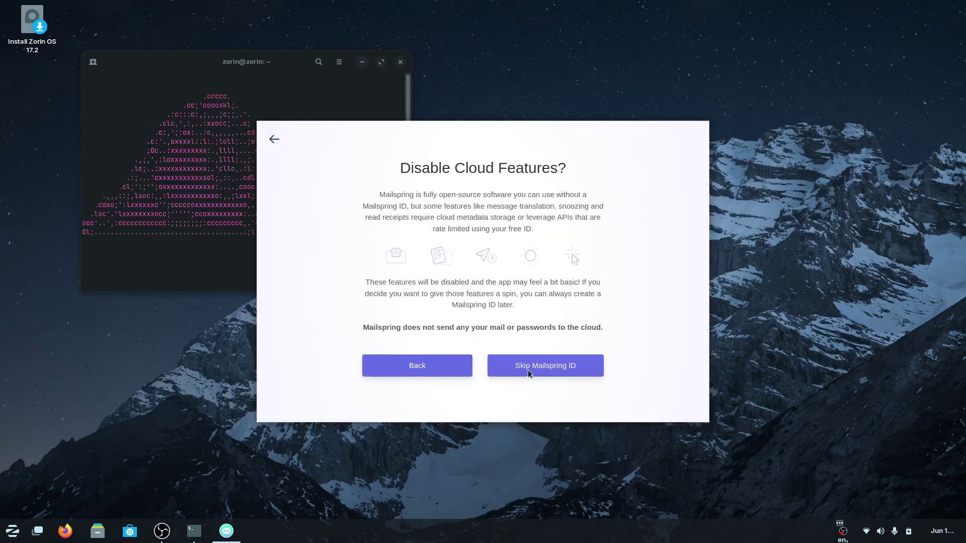
click(525, 369)
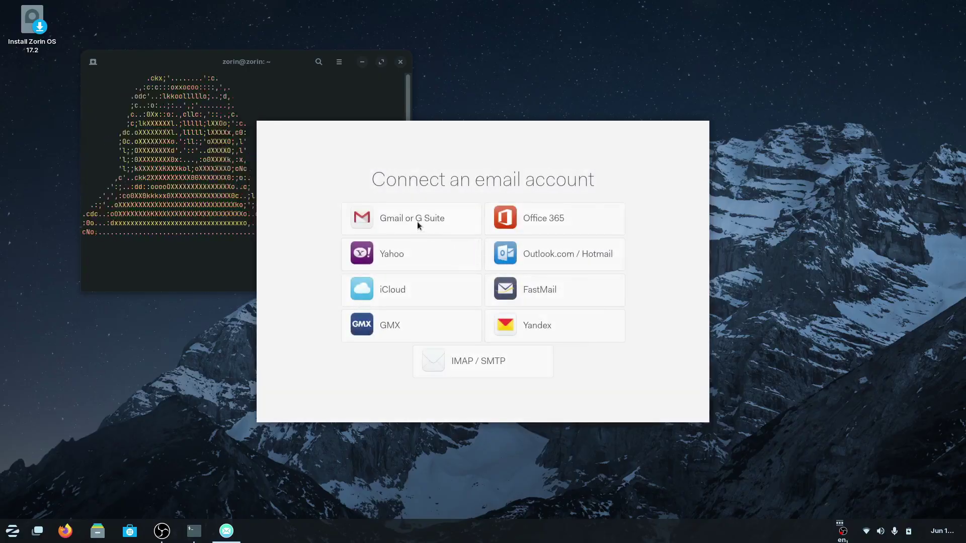
Choose Gmail and sign in with the Google account's email address and password.
click(410, 218)
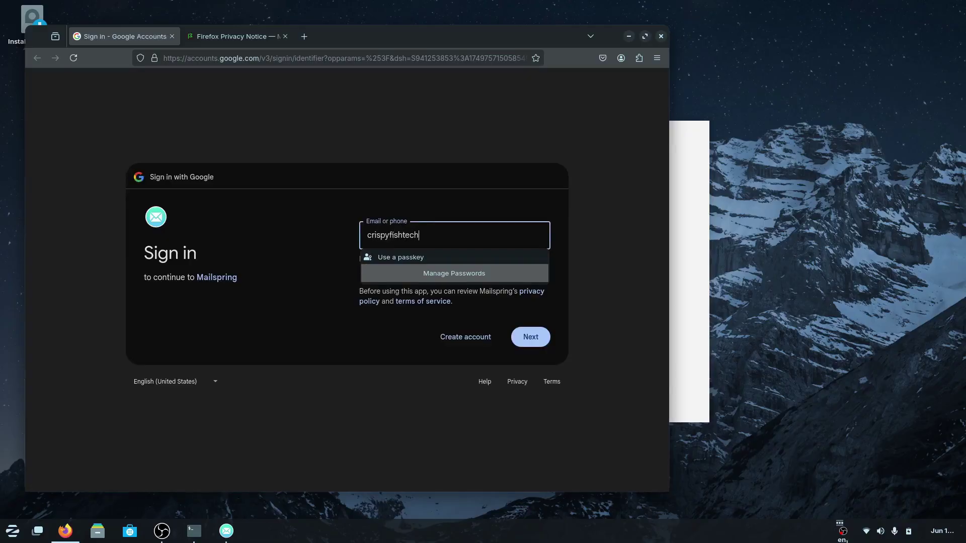
text(gmail.com)
key(Return)
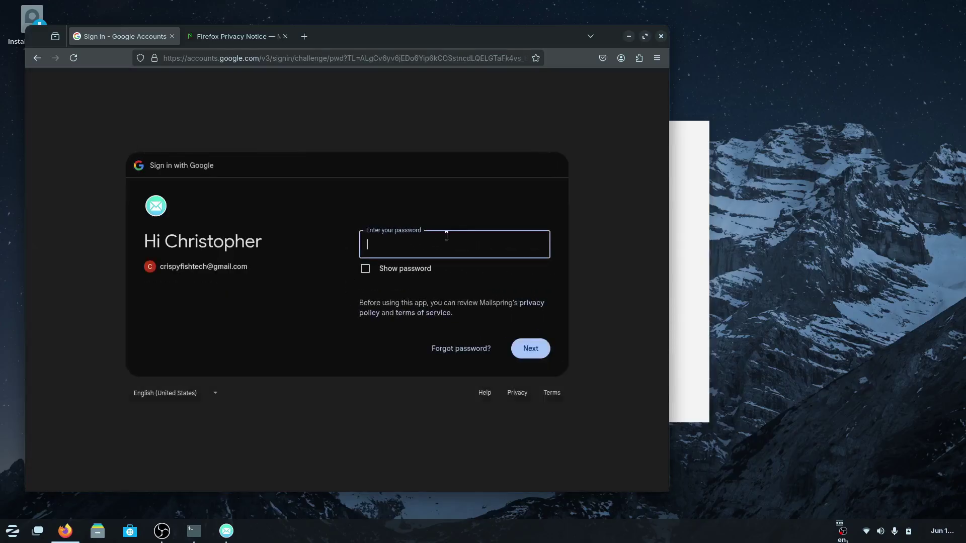
text(•)
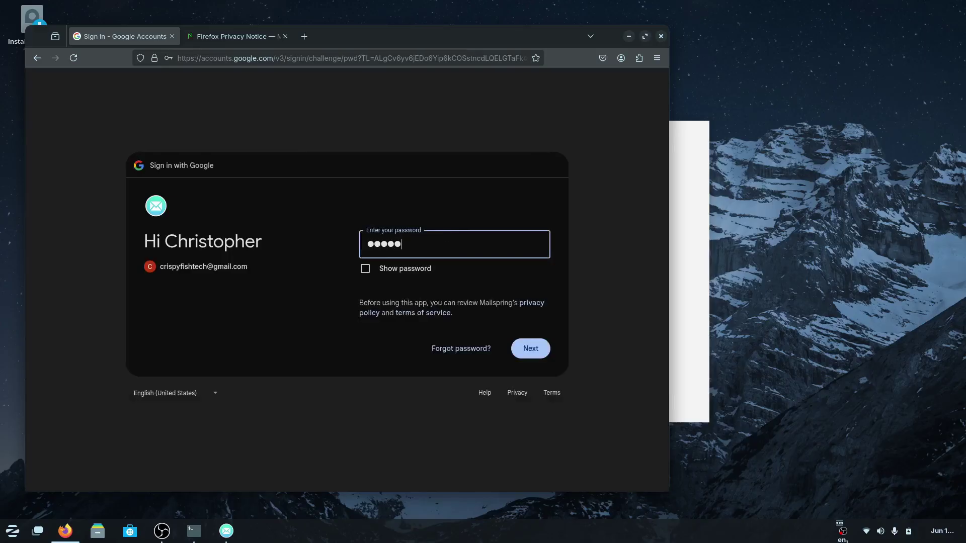
key(Return)
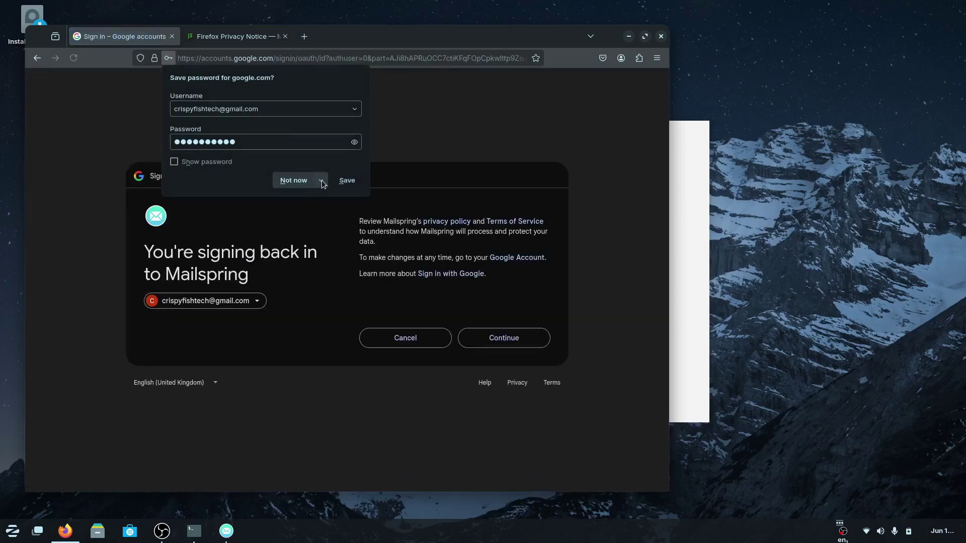
Decline saving the password in Firefox and allow Mailspring access to the Google account.
click(322, 180)
click(313, 197)
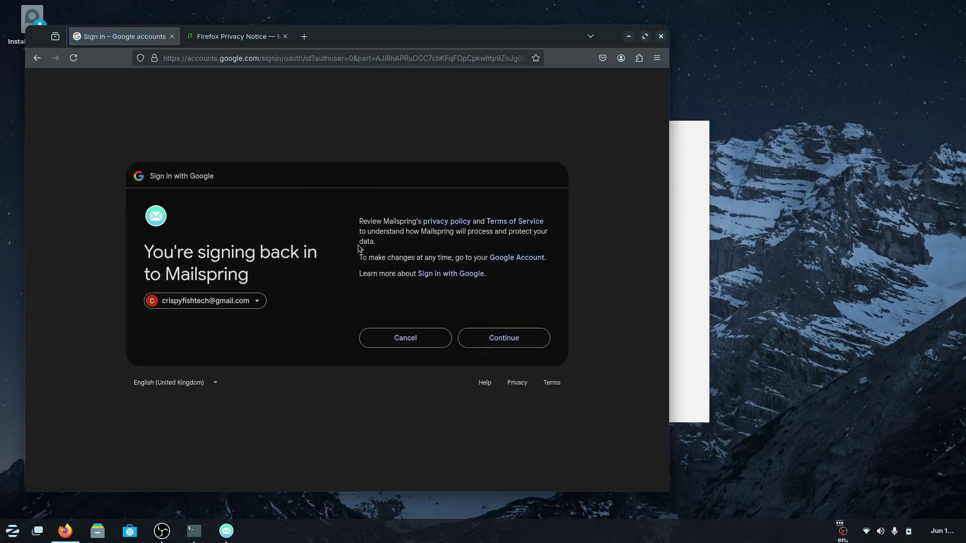
click(518, 334)
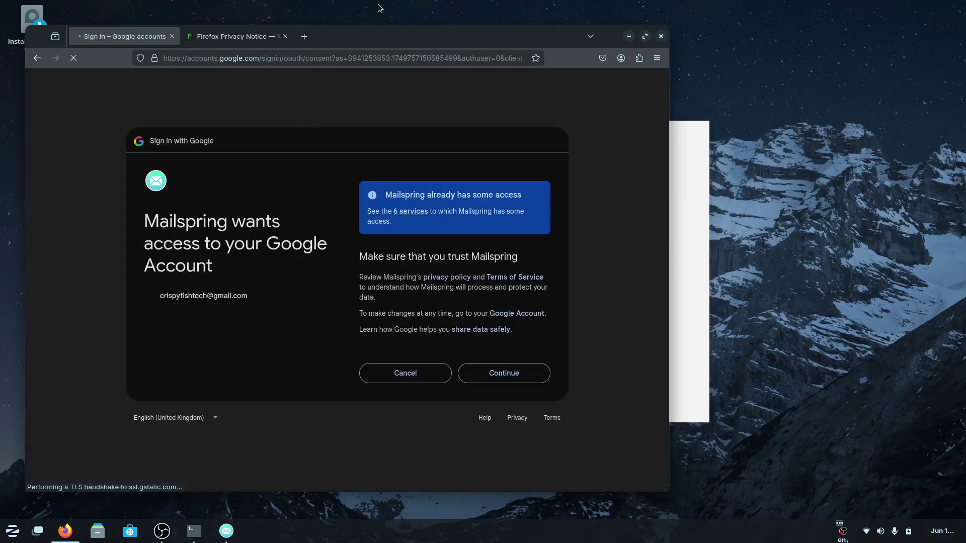
click(513, 383)
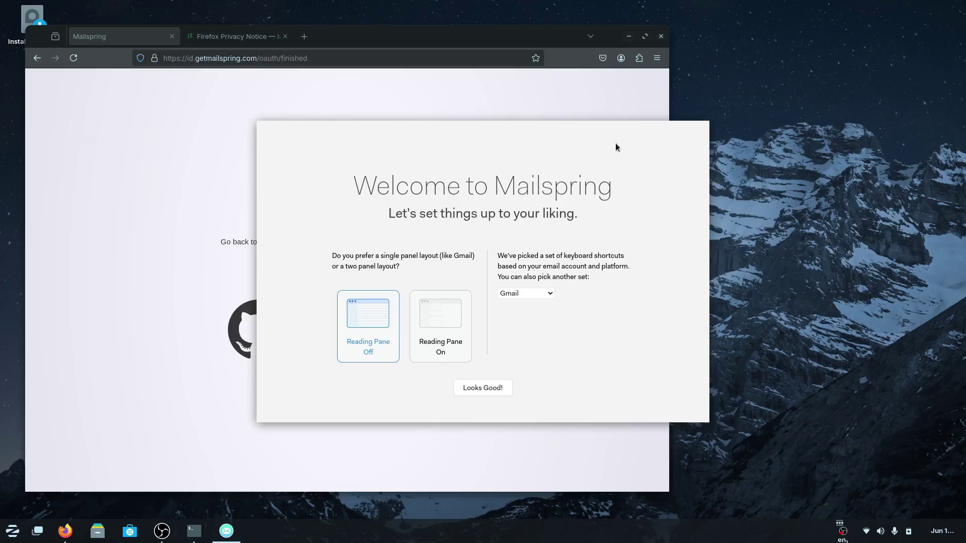
Finish Mailspring setup, dismiss the search tip, and read the first Mailspring SMTP Test Email.
click(474, 388)
click(474, 380)
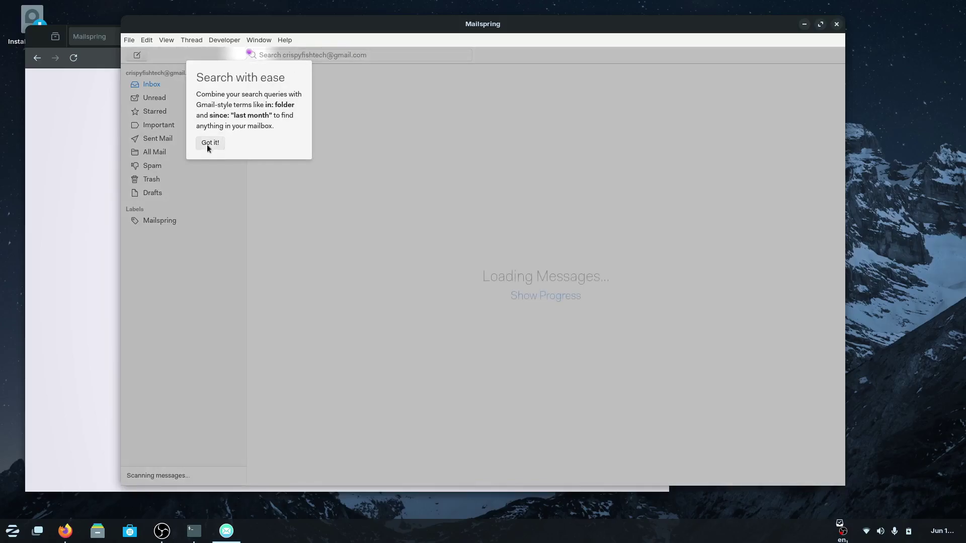
click(209, 142)
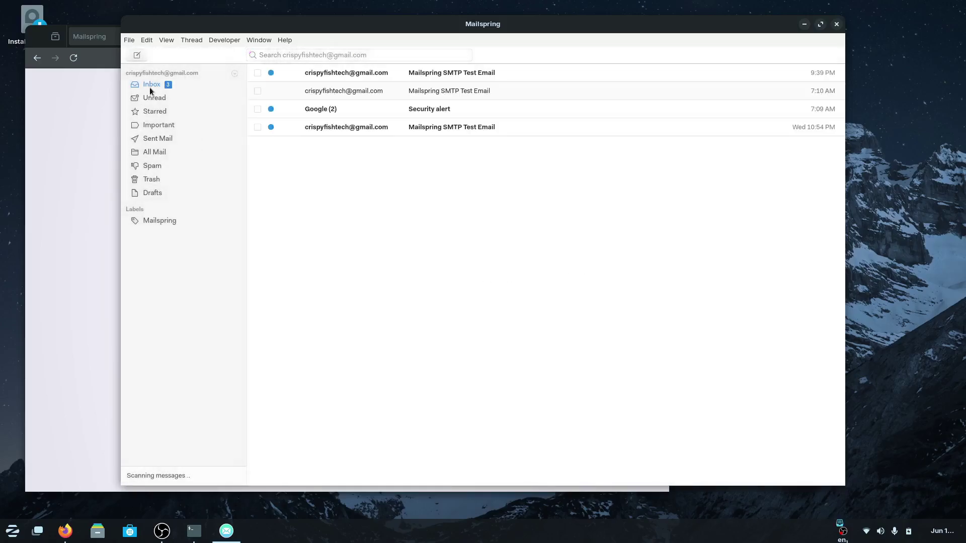
click(336, 75)
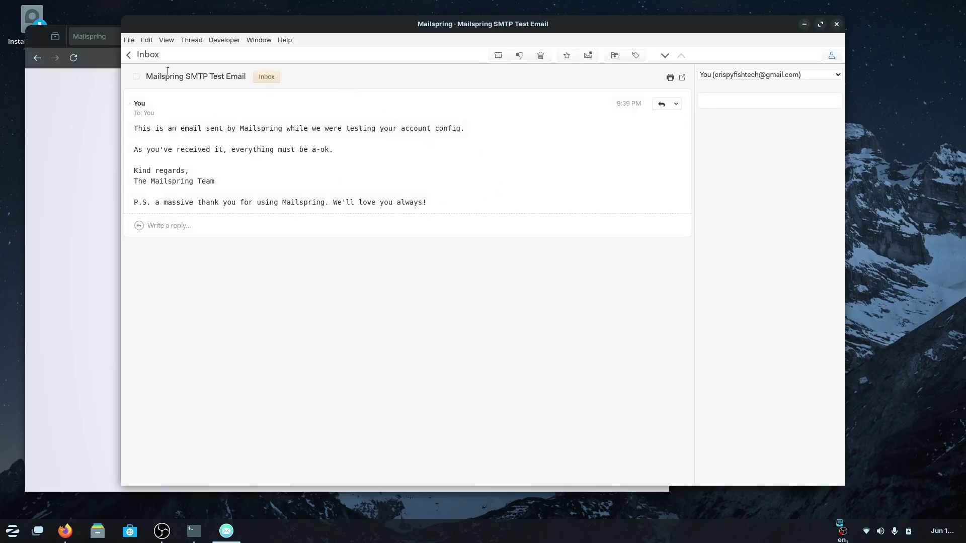
click(130, 55)
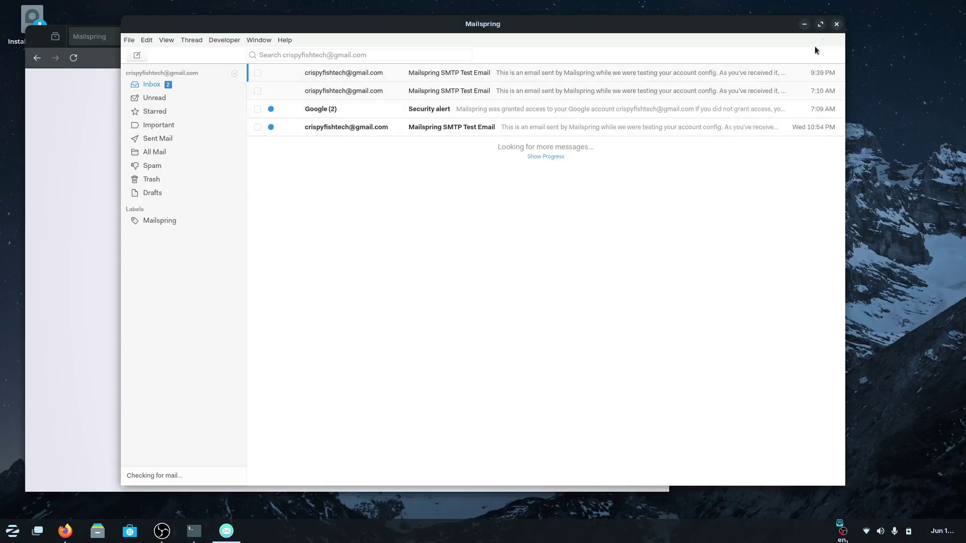
Launch ONLYOFFICE via an 'only' search, create a blank Document, and return to the start page.
click(13, 531)
text(only)
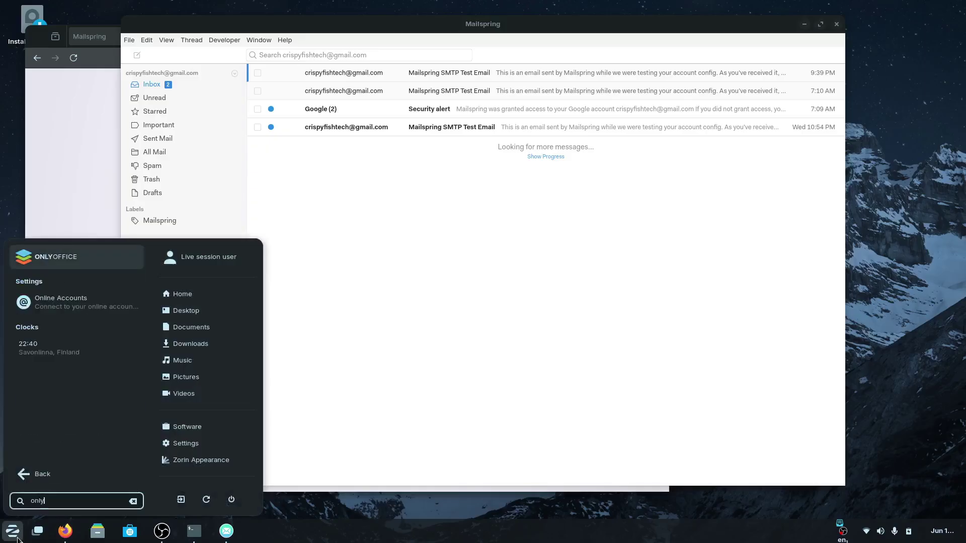
key(Return)
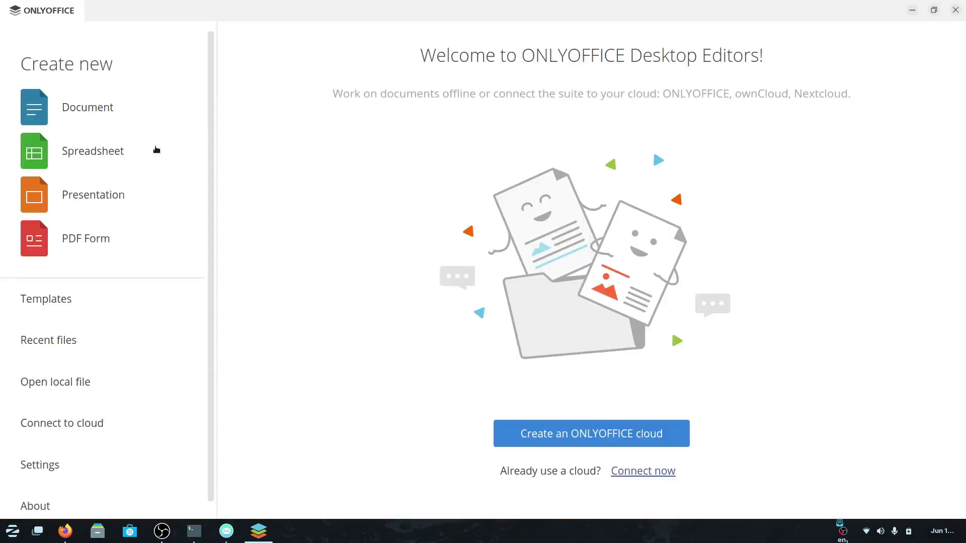
click(74, 116)
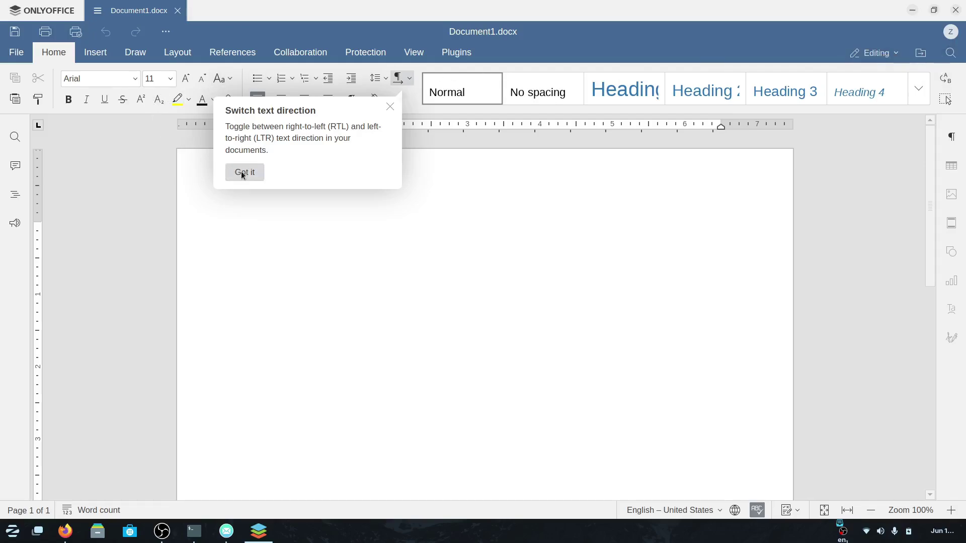
mouse_move(272, 536)
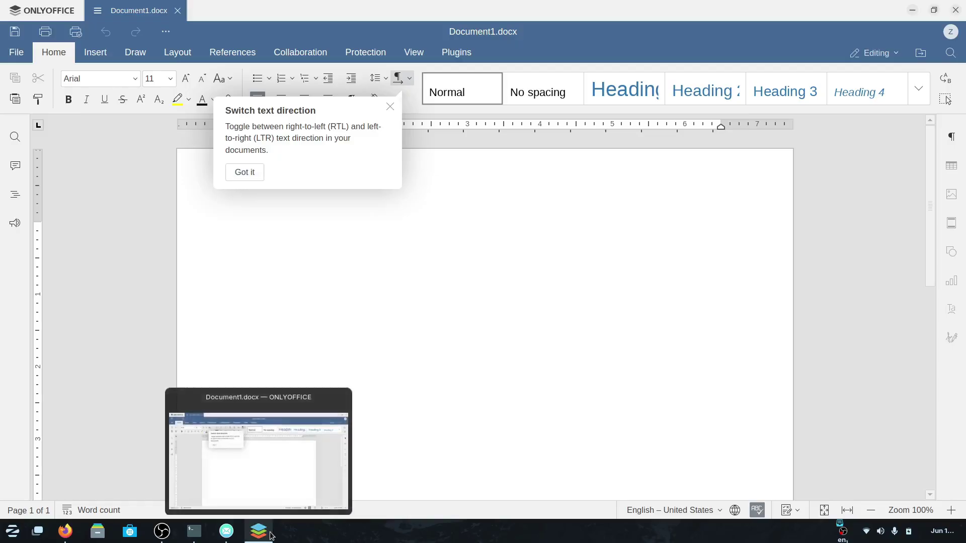
click(31, 15)
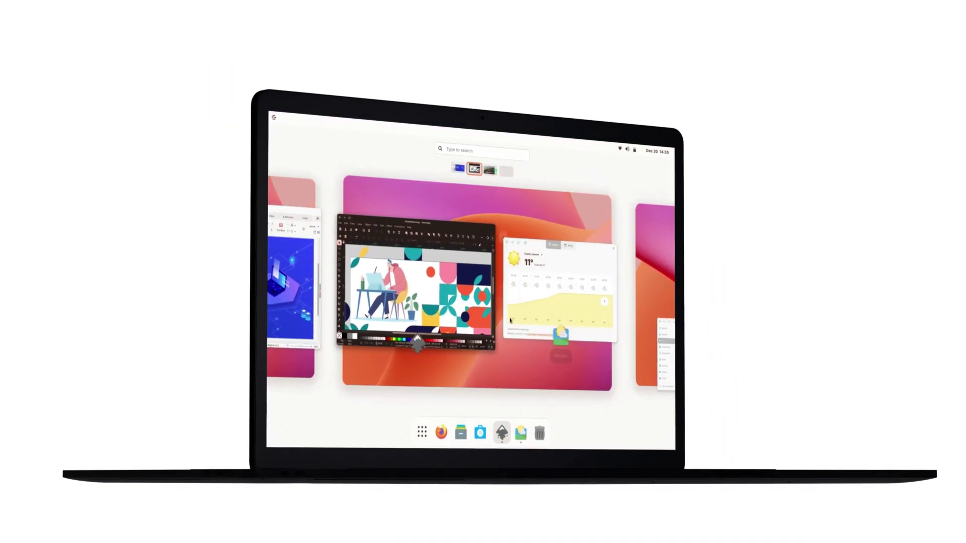
Launch Software from the taskbar, landing on the Explore tab's Editor's Choice apps.
scroll(510, 320, up, 1)
click(477, 261)
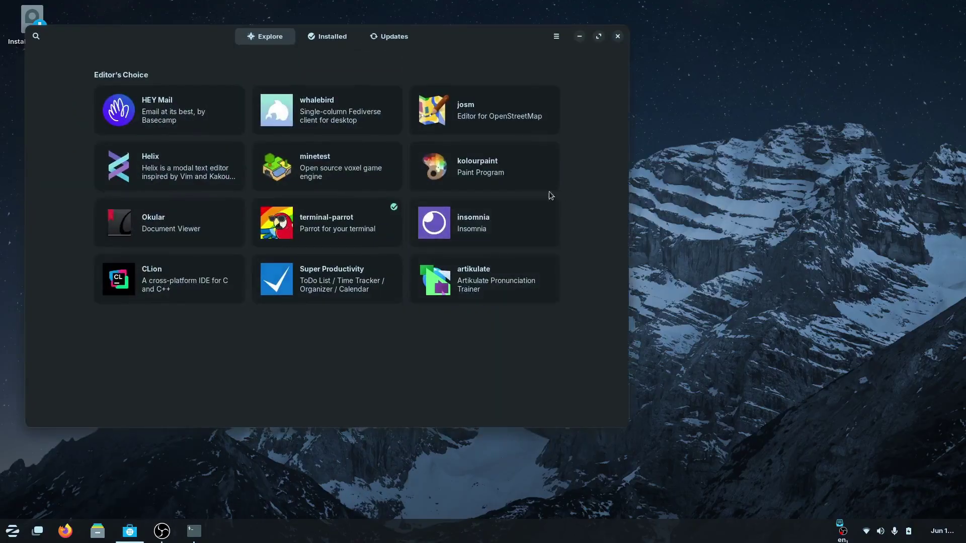
Search Software for 'chrome', view chromium's details, then go back to the chrome results.
click(36, 36)
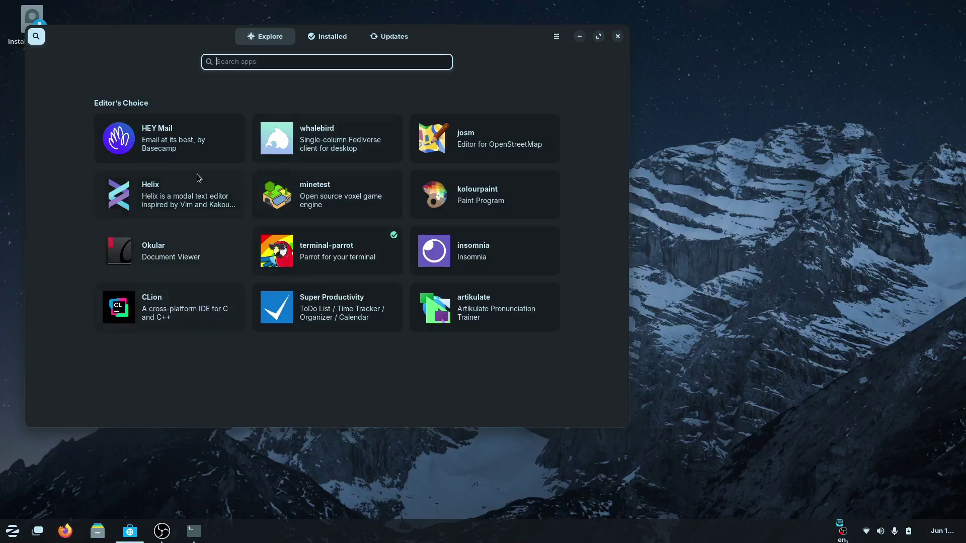
text(hrome)
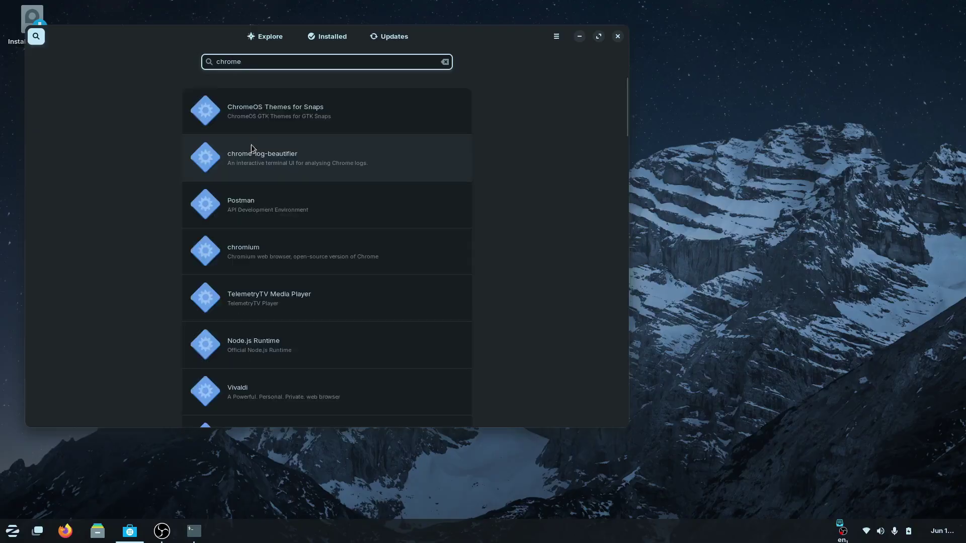
click(288, 238)
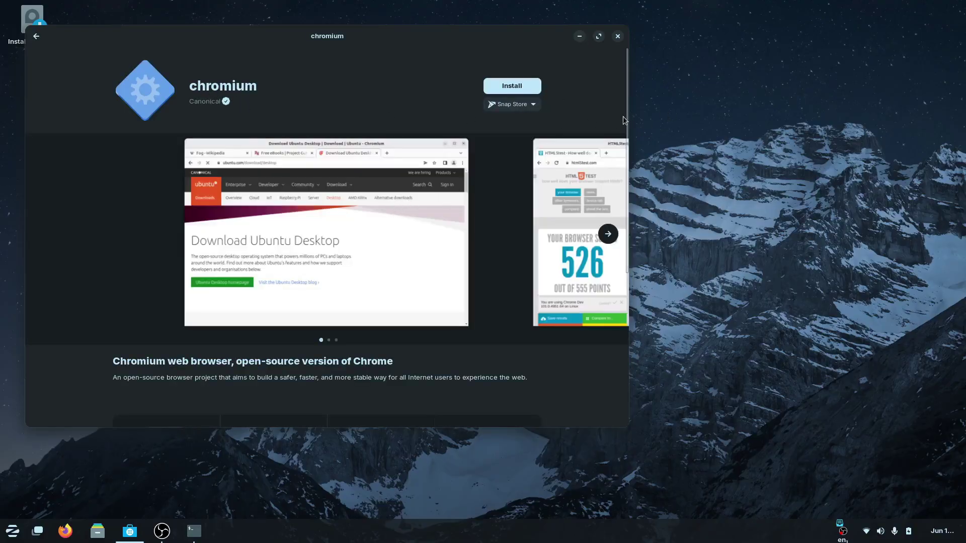
drag(625, 117, 593, 86)
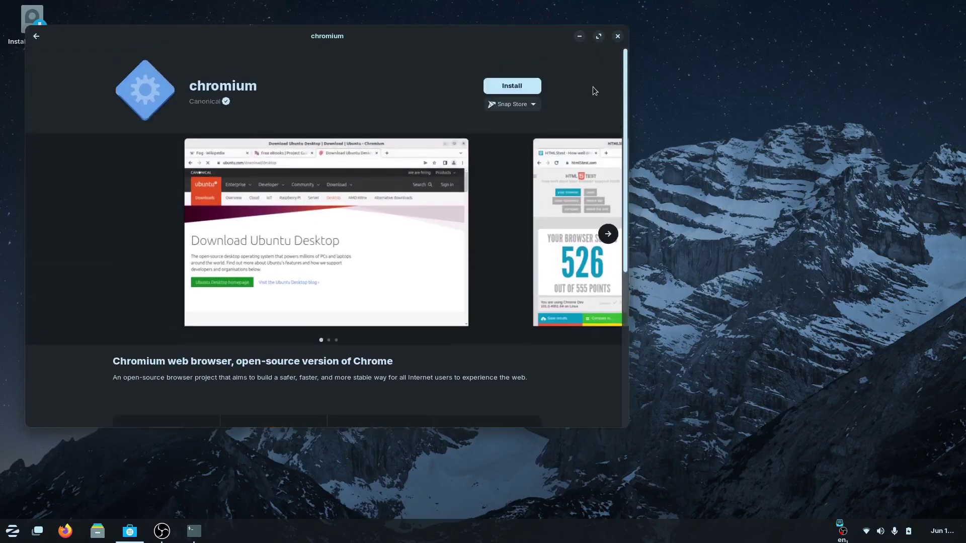
click(36, 34)
click(317, 56)
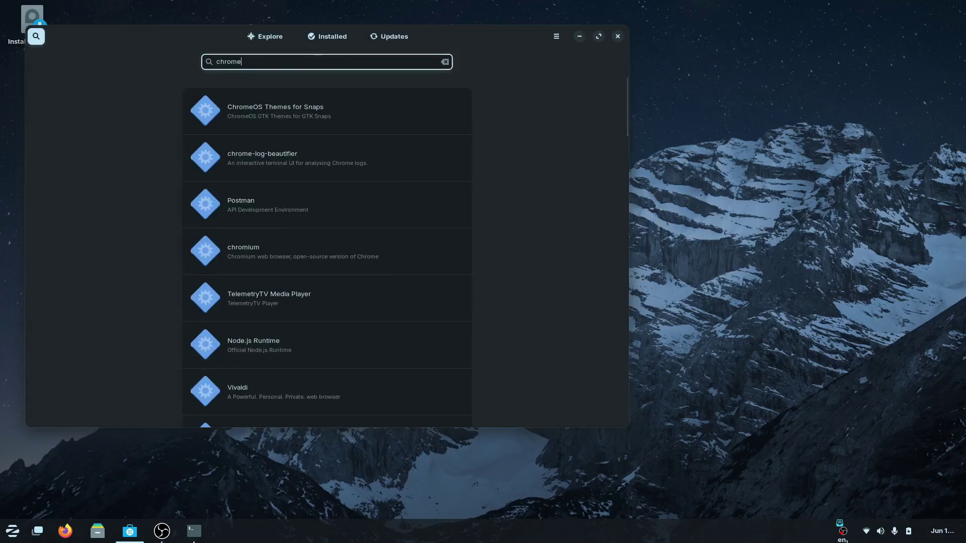
Search for 'discord', open Discord's details page, and view its next screenshot.
triple_click(317, 56)
text(discord)
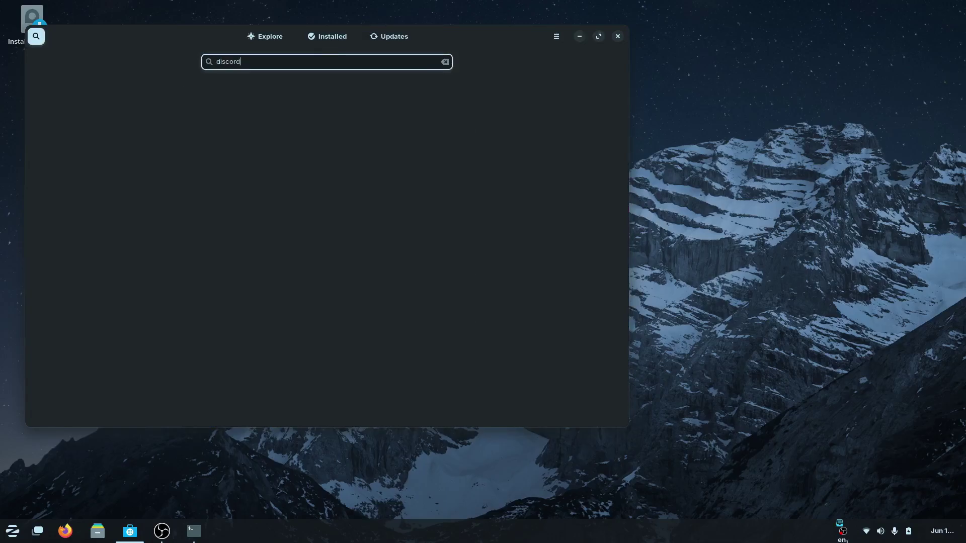
click(275, 121)
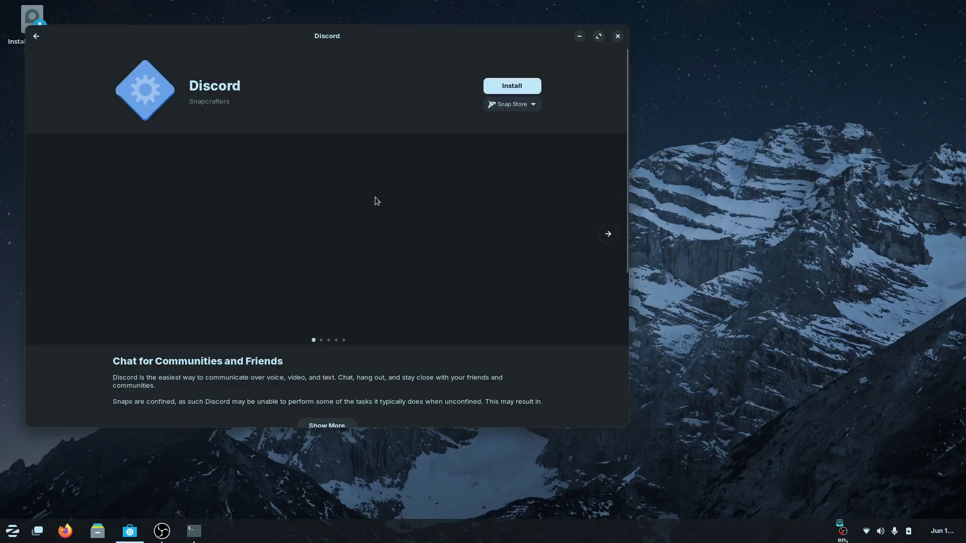
click(611, 234)
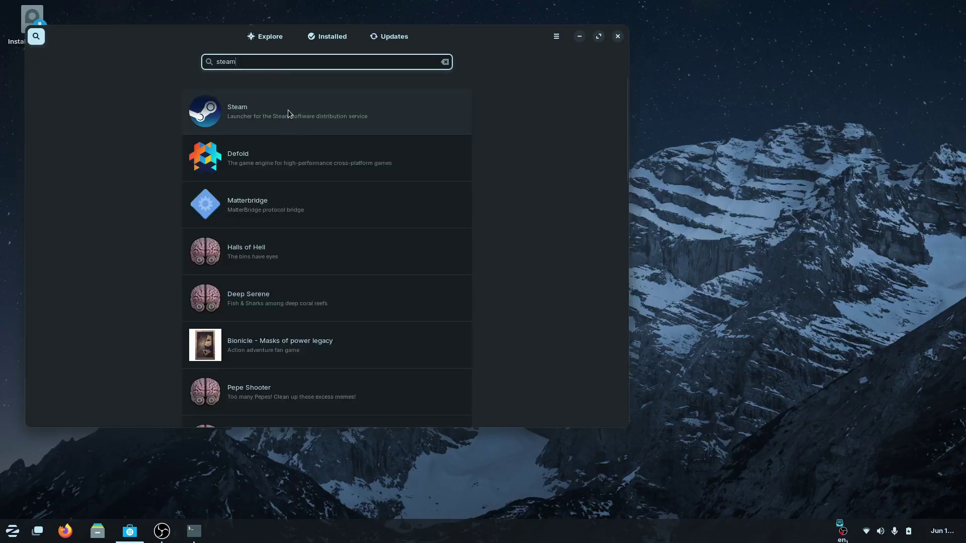
Open Steam's page and page its screenshots through Valheim and X4: Foundations to Elden Ring.
click(288, 110)
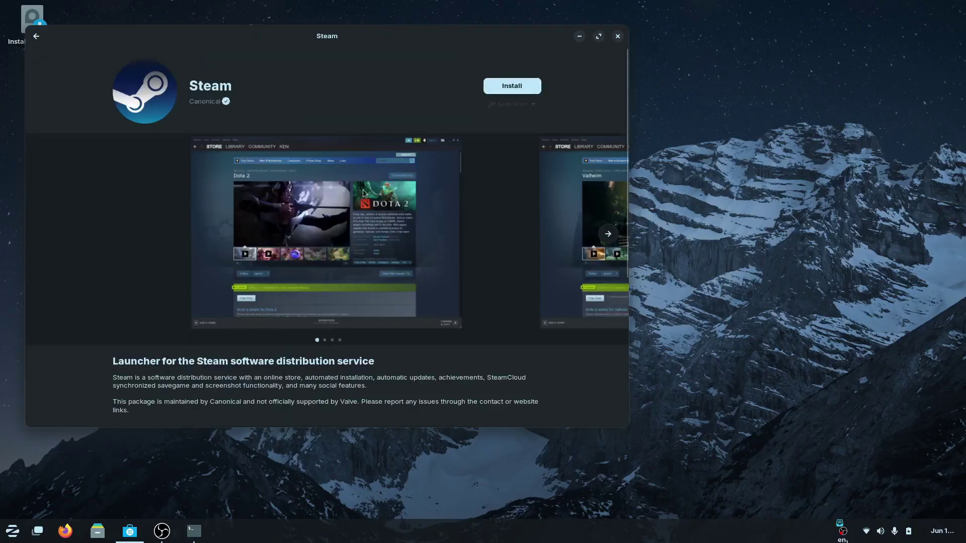
click(607, 234)
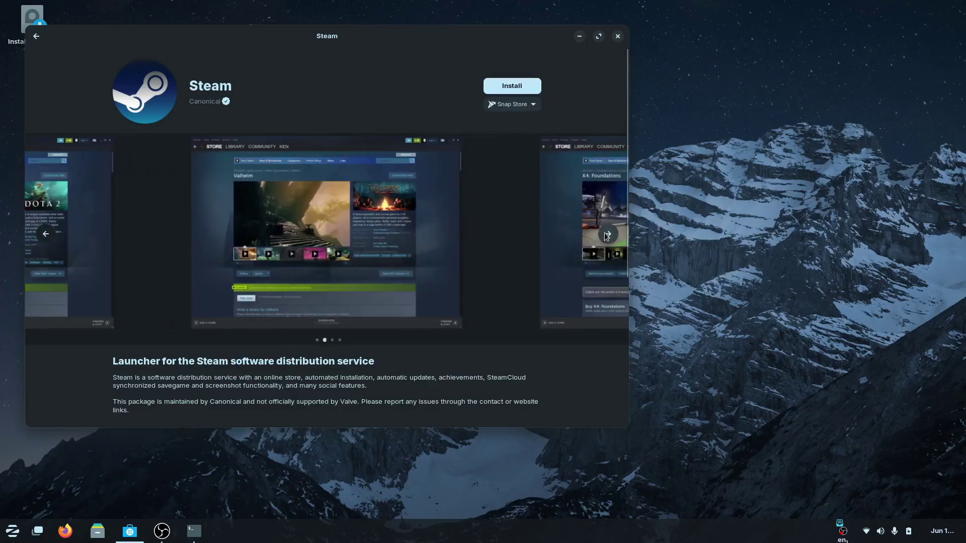
click(606, 234)
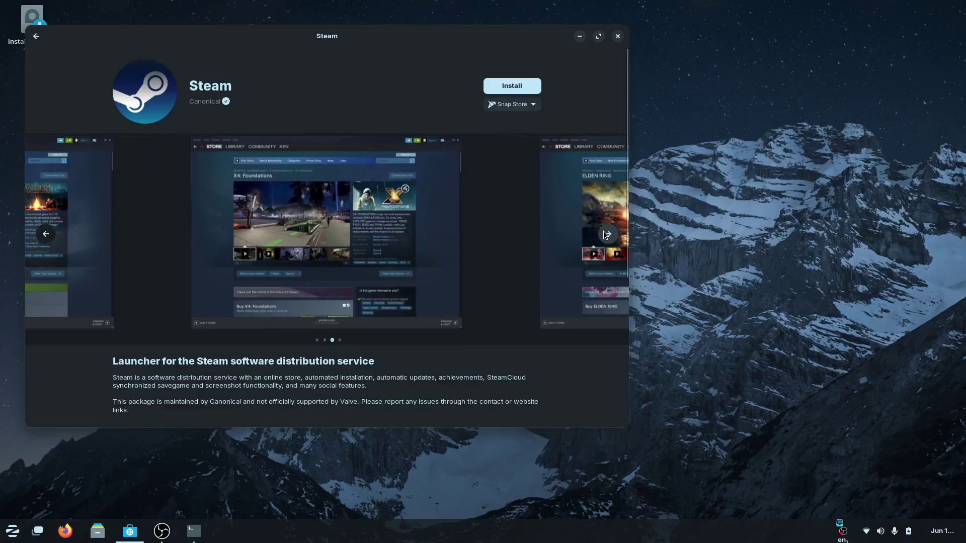
click(607, 234)
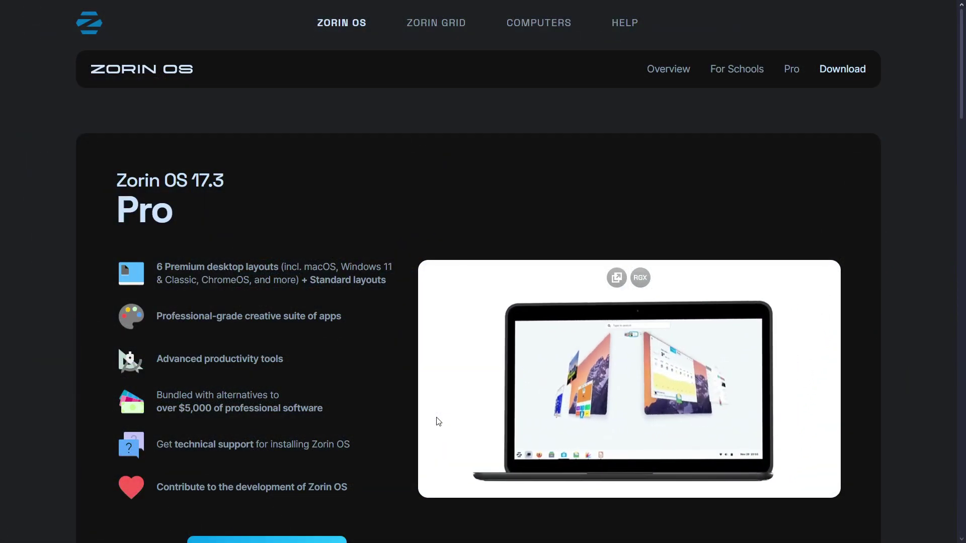
Scroll past the Core and Education edition cards to the Compare Zorin OS editions table.
scroll(439, 421, down, 4)
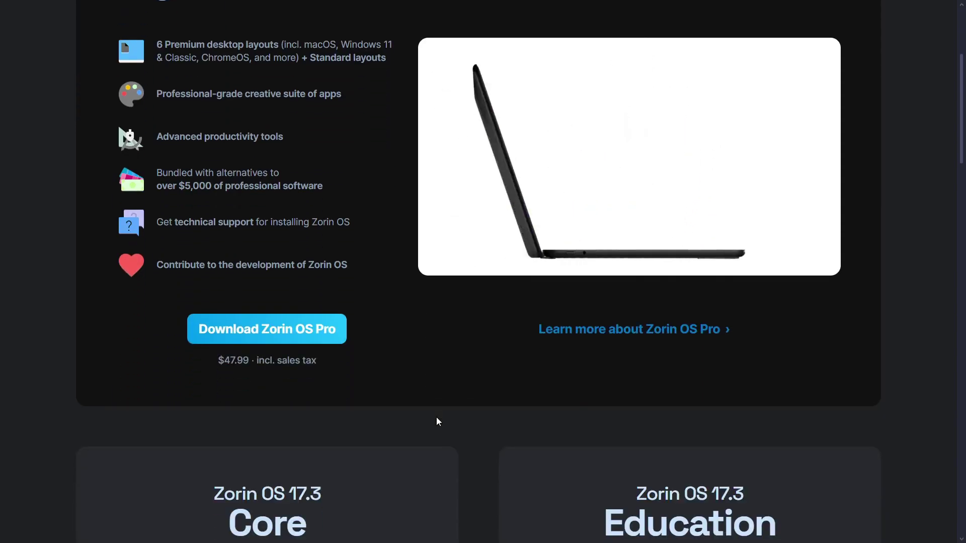
scroll(436, 418, down, 1)
scroll(436, 418, down, 7)
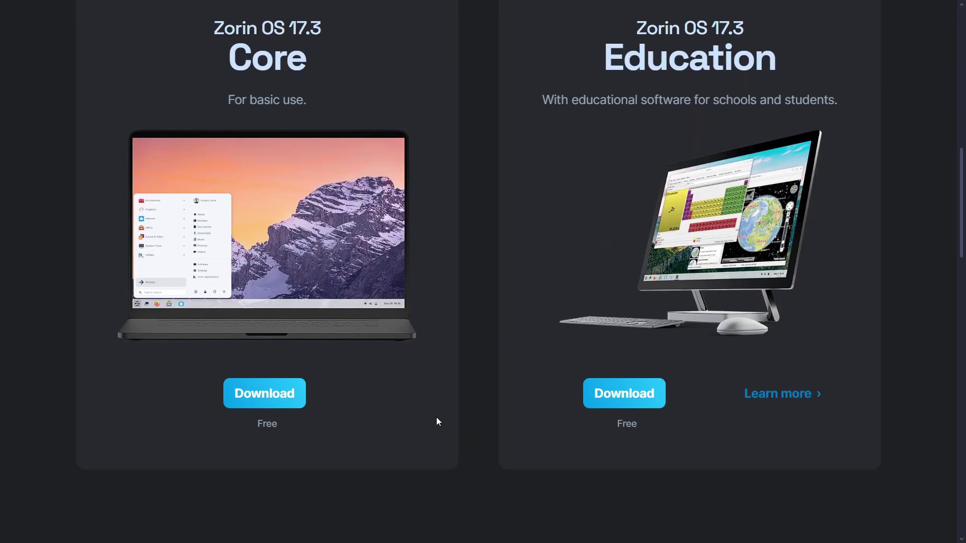
scroll(436, 418, down, 9)
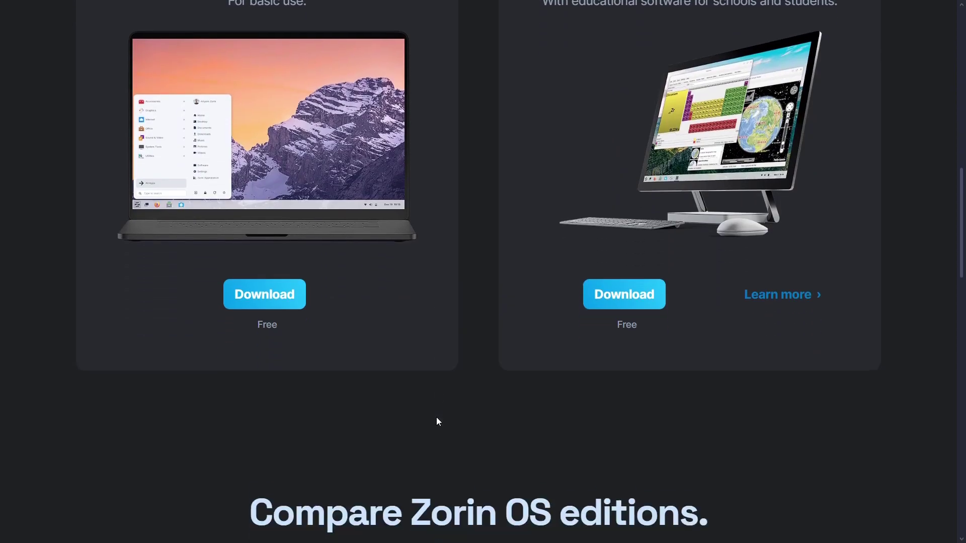
scroll(437, 418, down, 2)
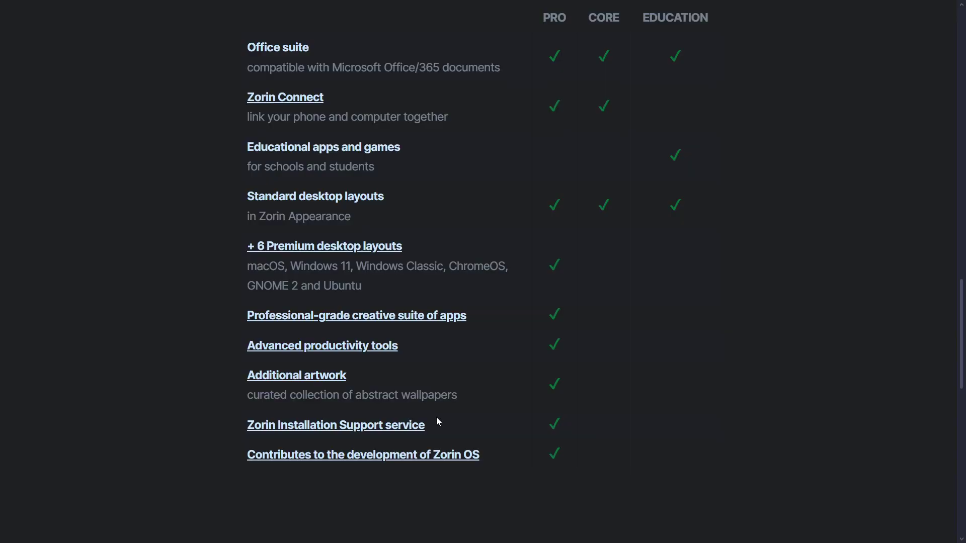